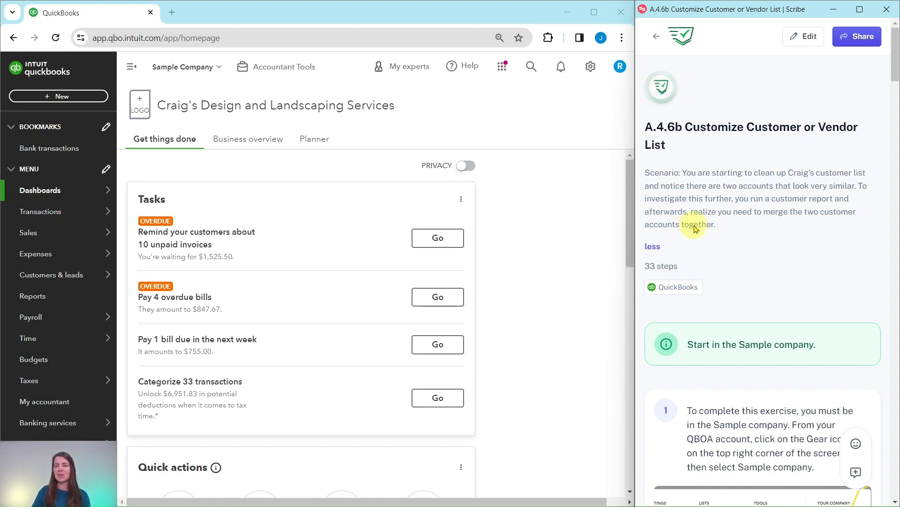
# - Open the sample company's customer list under Sales and start a new customer record
pyautogui.scroll(-5, 681, 232)
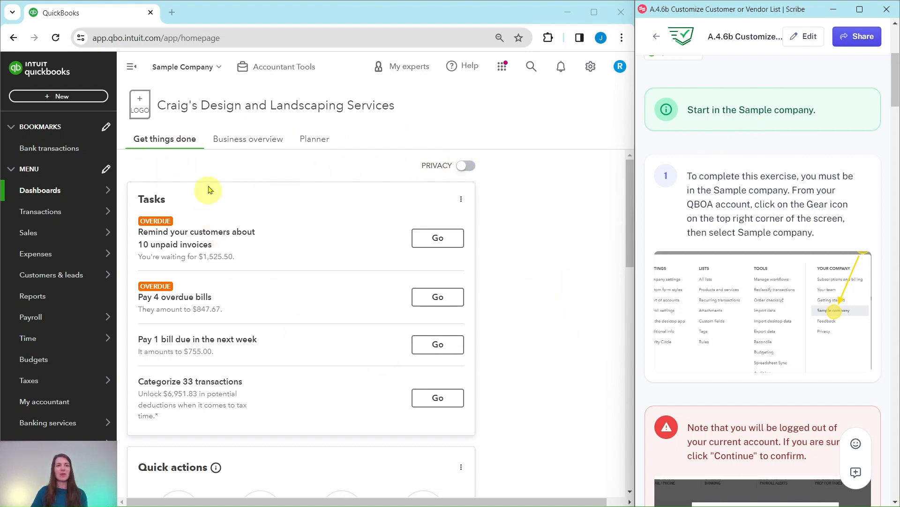
pyautogui.scroll(-10, 753, 215)
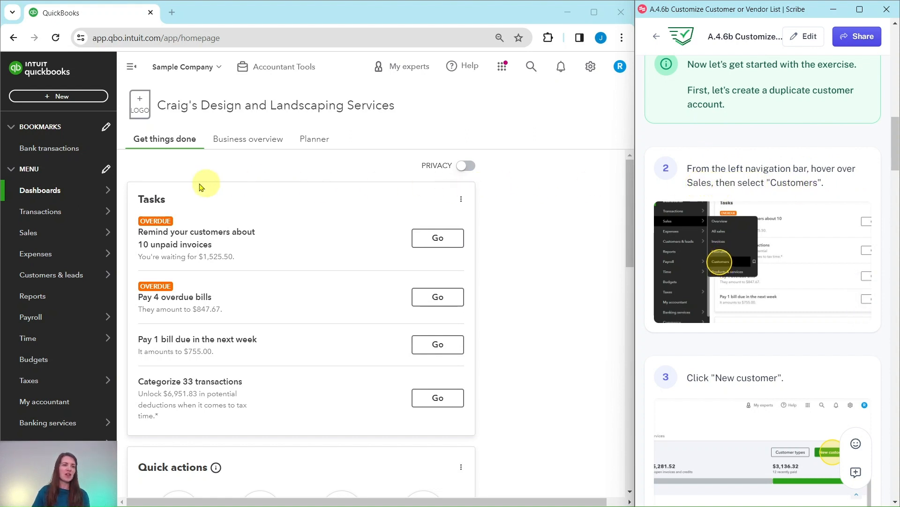
pyautogui.moveTo(28, 231)
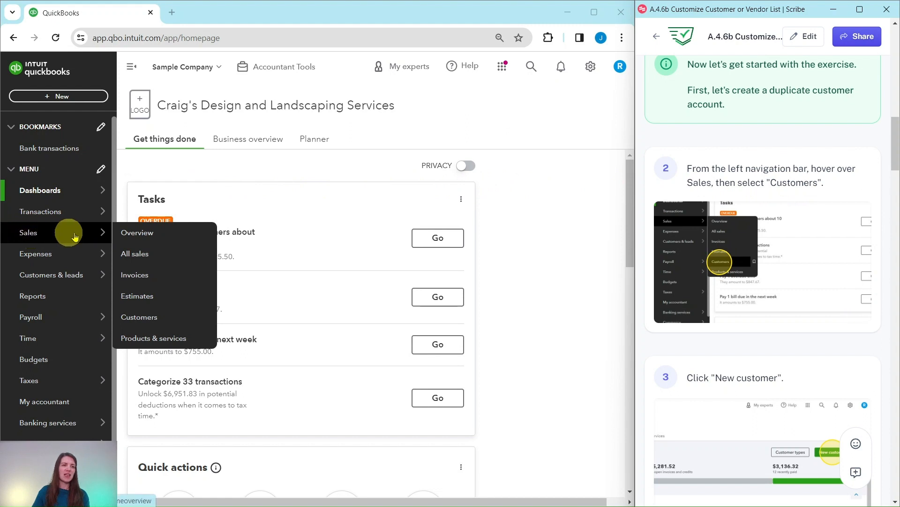
pyautogui.click(140, 319)
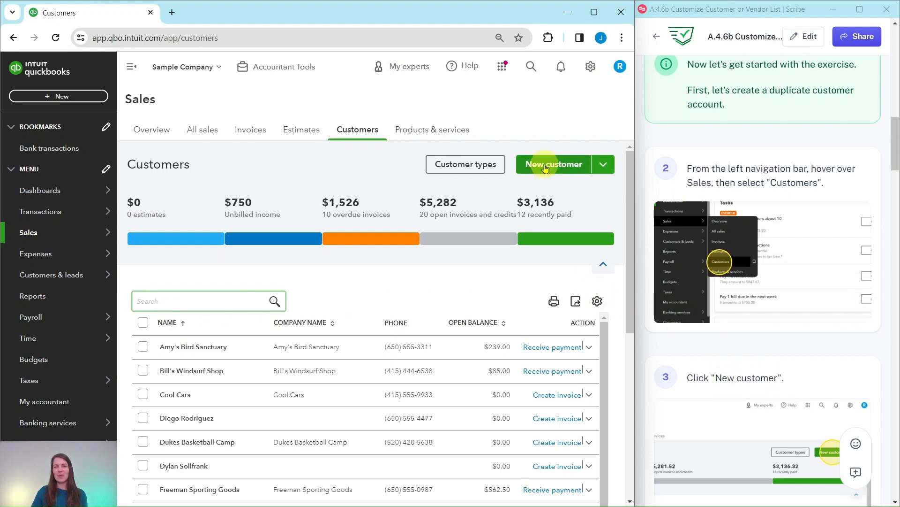
pyautogui.click(546, 168)
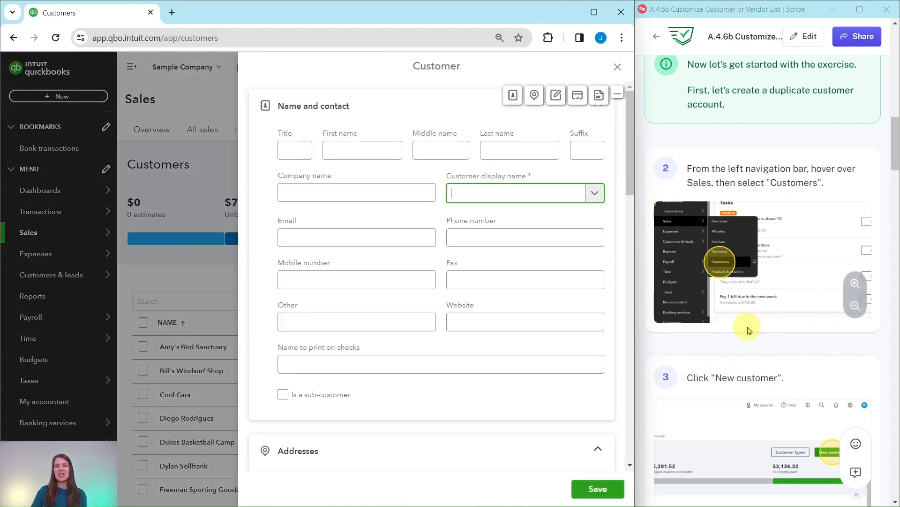
# - Enter the duplicate customer's display name and phone number as given in the exercise guide
pyautogui.scroll(-4, 718, 258)
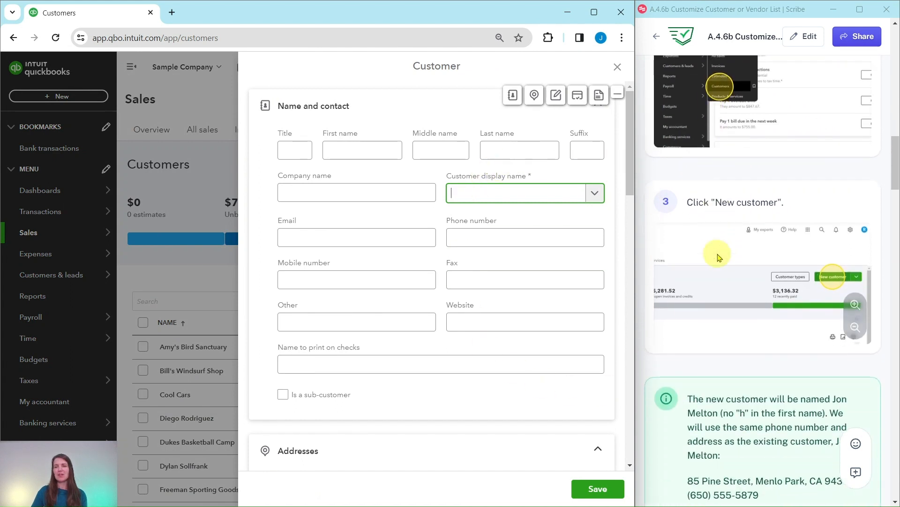
pyautogui.scroll(-6, 719, 258)
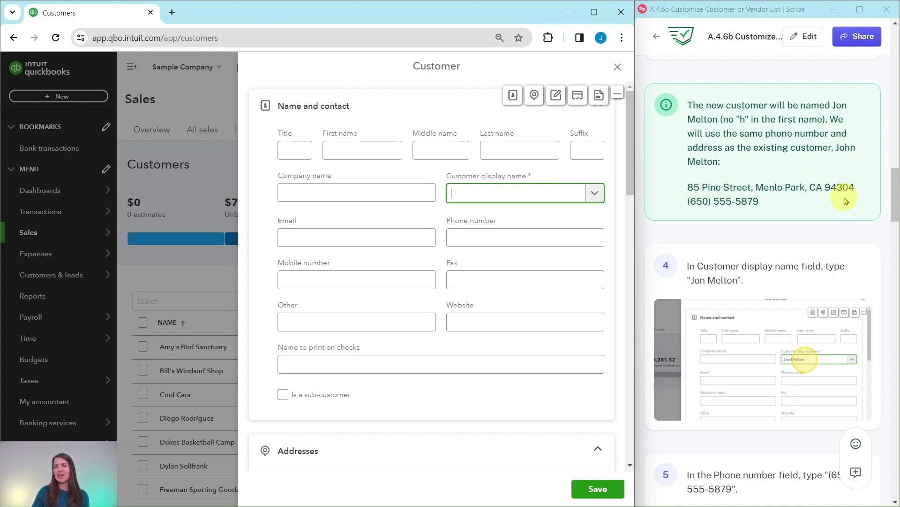
pyautogui.scroll(-1, 834, 234)
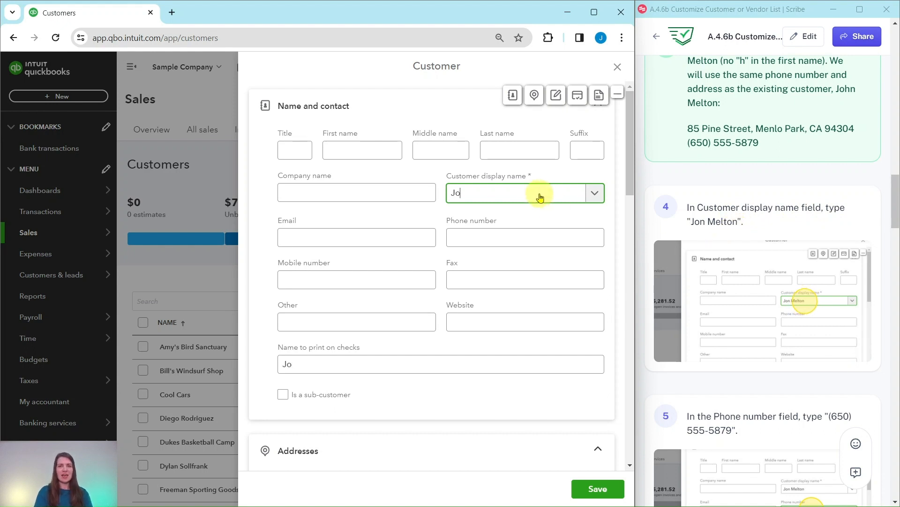
pyautogui.write('Melton')
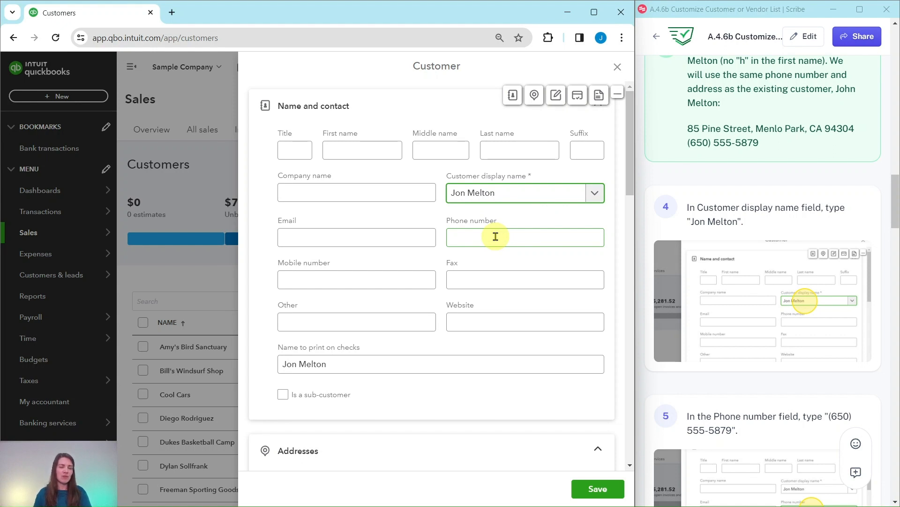
pyautogui.scroll(-5, 666, 249)
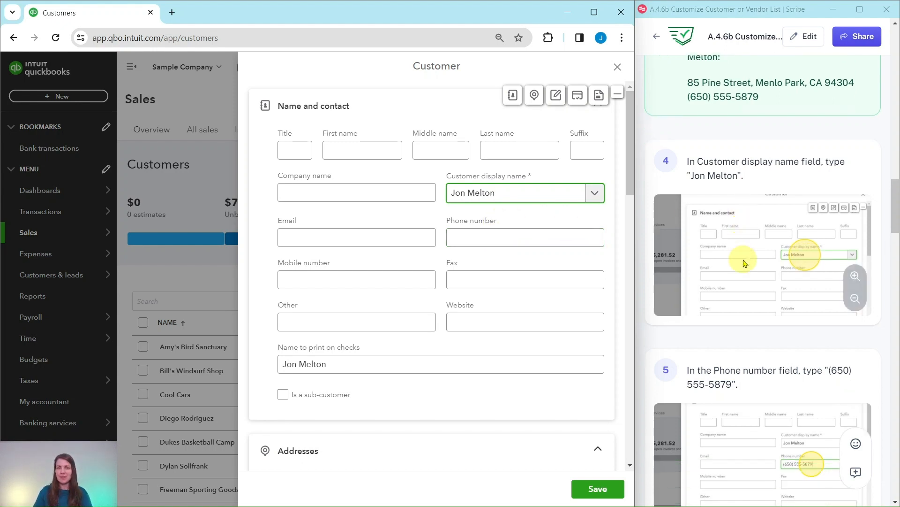
pyautogui.scroll(-1, 741, 258)
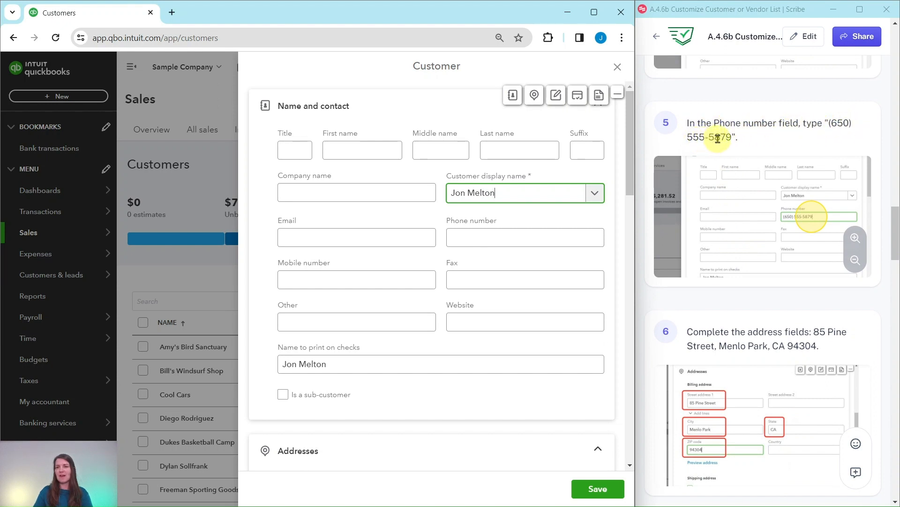
pyautogui.click(500, 238)
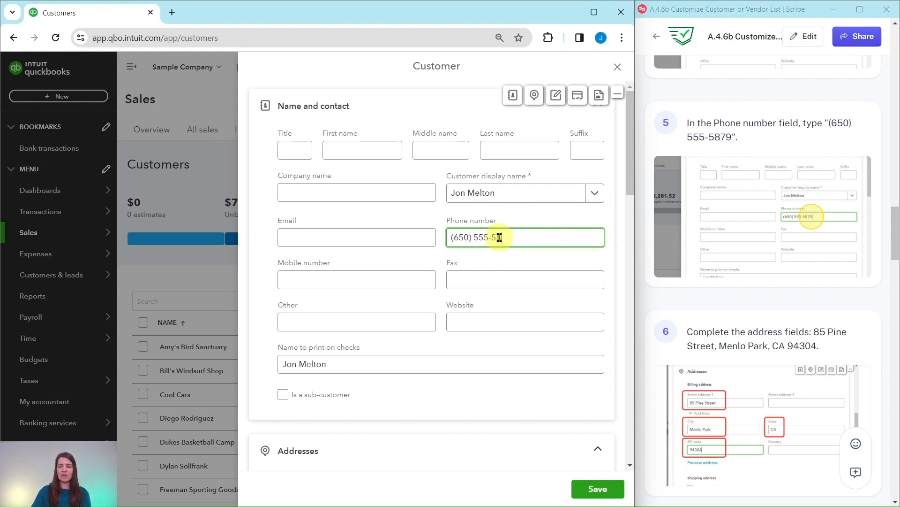
pyautogui.write('(650) 555-5879')
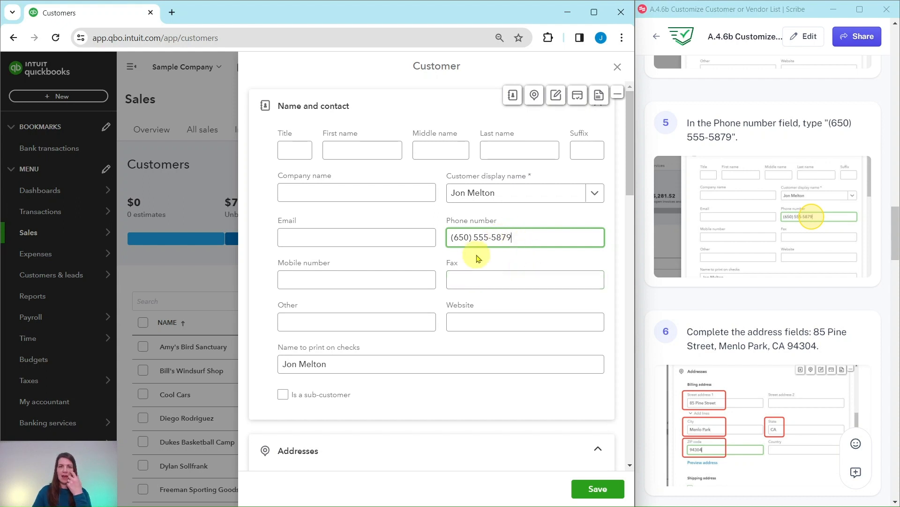
# - Fill in the customer's billing street, city, state and ZIP code from the guide and save the record
pyautogui.scroll(-5, 811, 258)
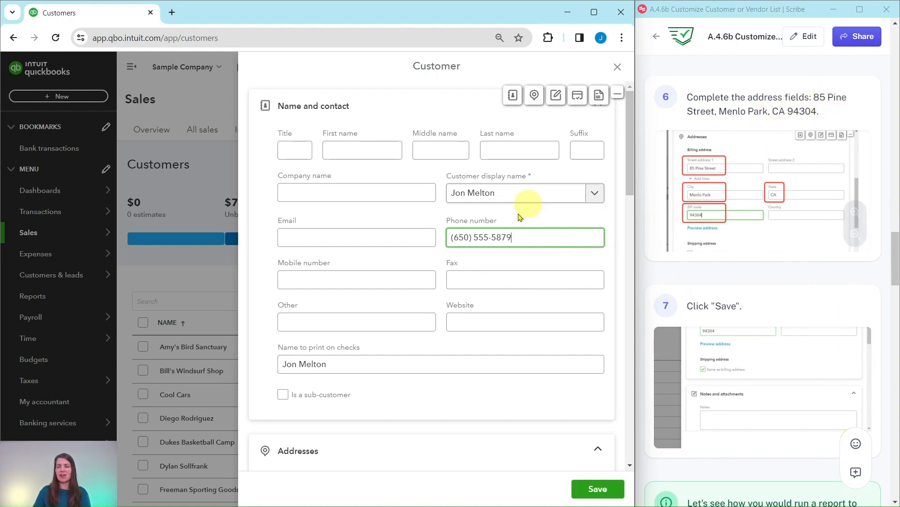
pyautogui.scroll(-6, 451, 254)
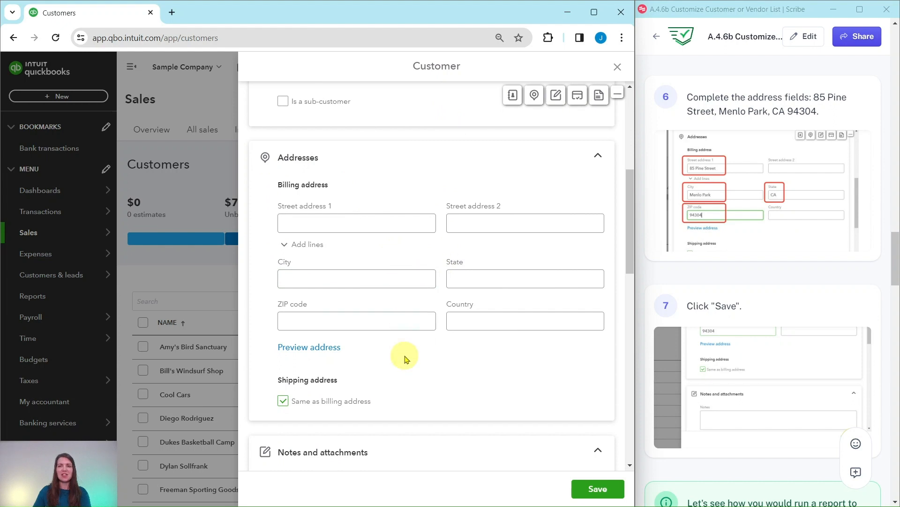
pyautogui.click(323, 221)
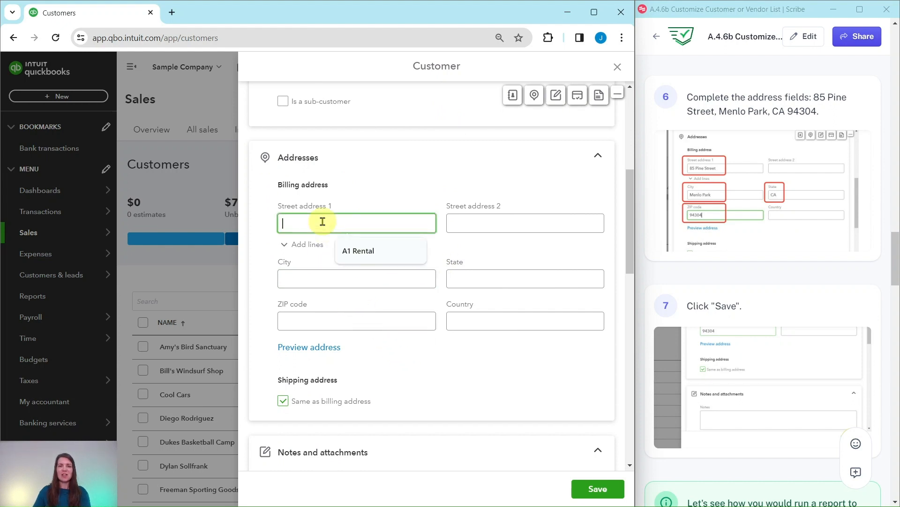
pyautogui.write('Pine Street')
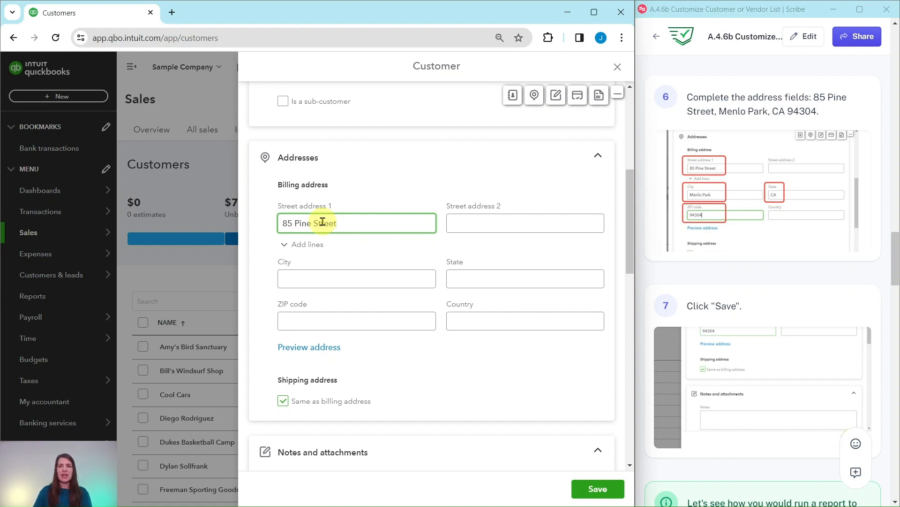
pyautogui.click(354, 283)
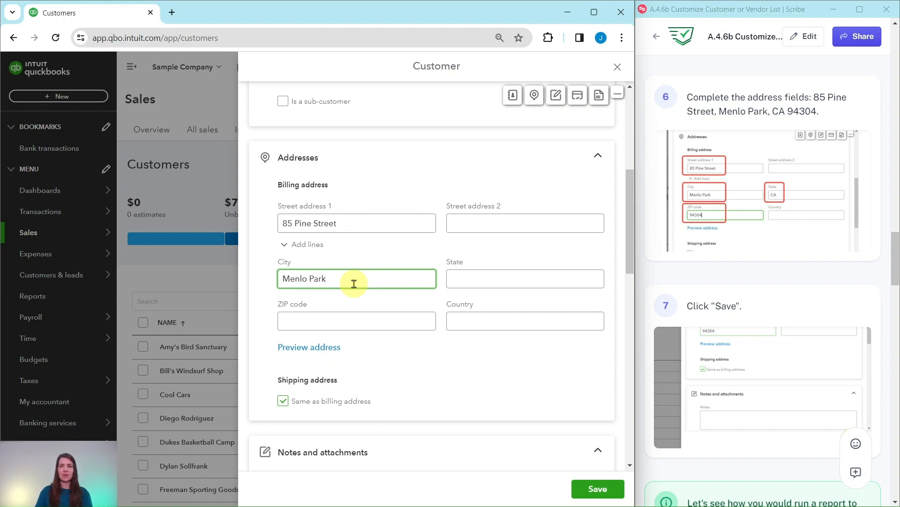
pyautogui.click(499, 287)
pyautogui.click(498, 287)
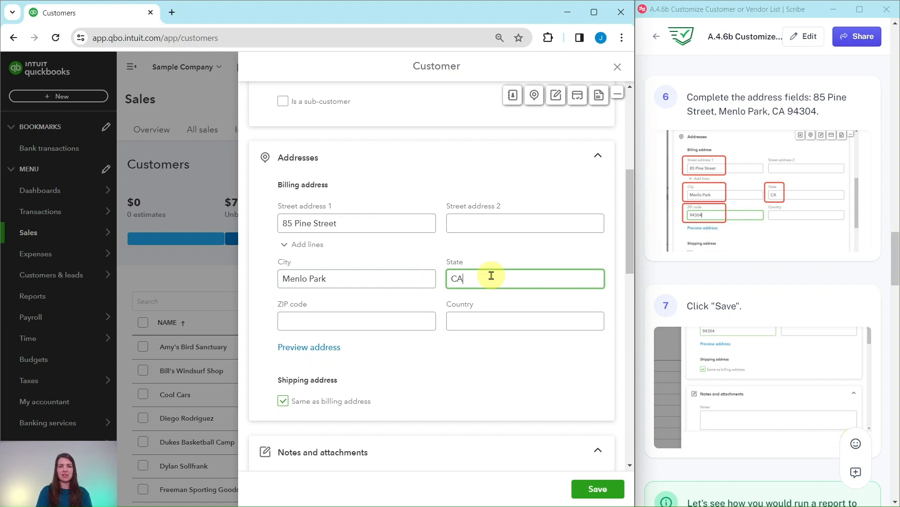
pyautogui.click(387, 322)
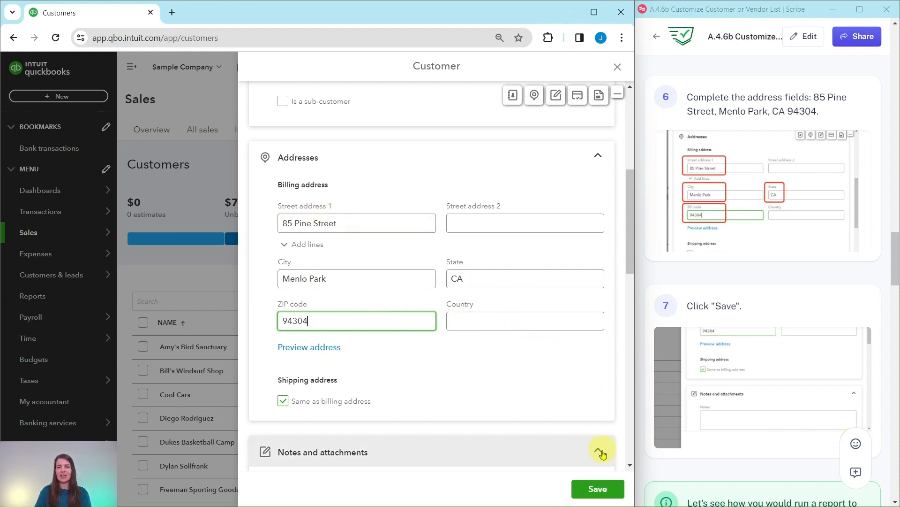
pyautogui.click(598, 490)
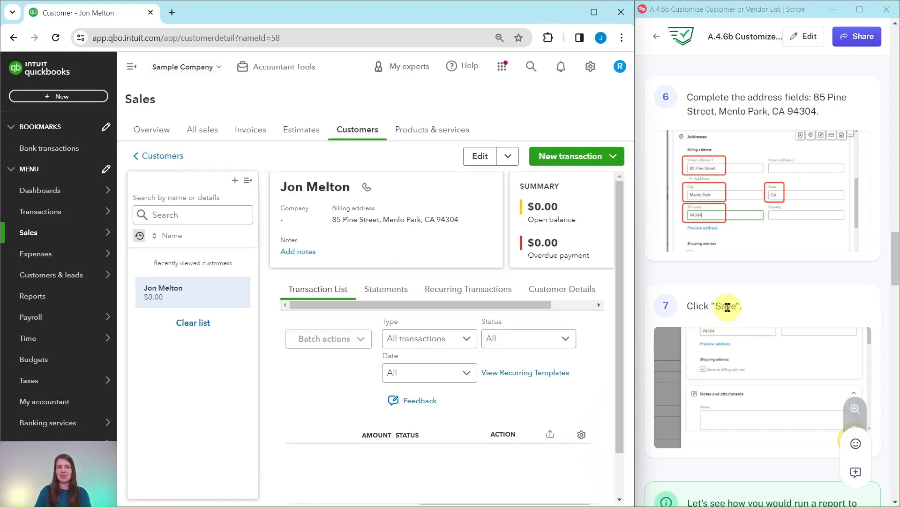
# - Run the Customer Contact List report from the Sales and customers reports and dismiss the modern view introduction
pyautogui.scroll(-4, 755, 358)
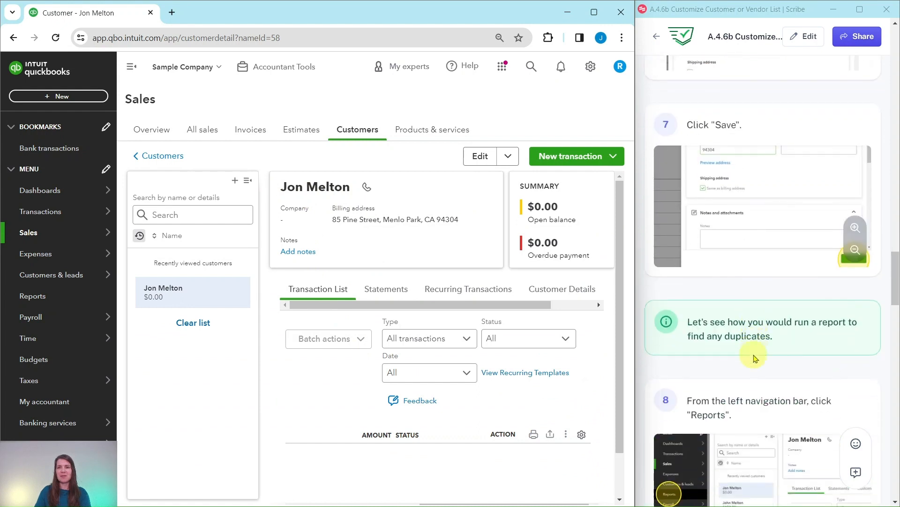
pyautogui.scroll(-4, 755, 358)
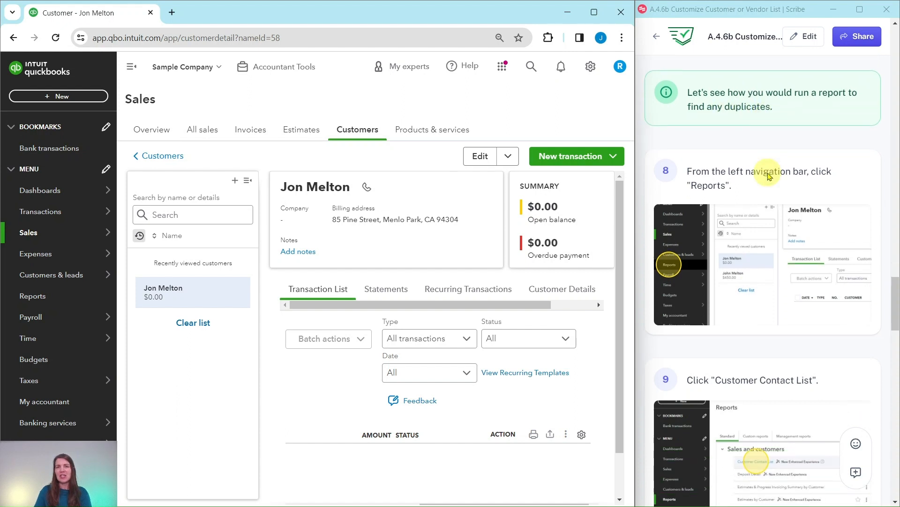
pyautogui.scroll(-1, 770, 176)
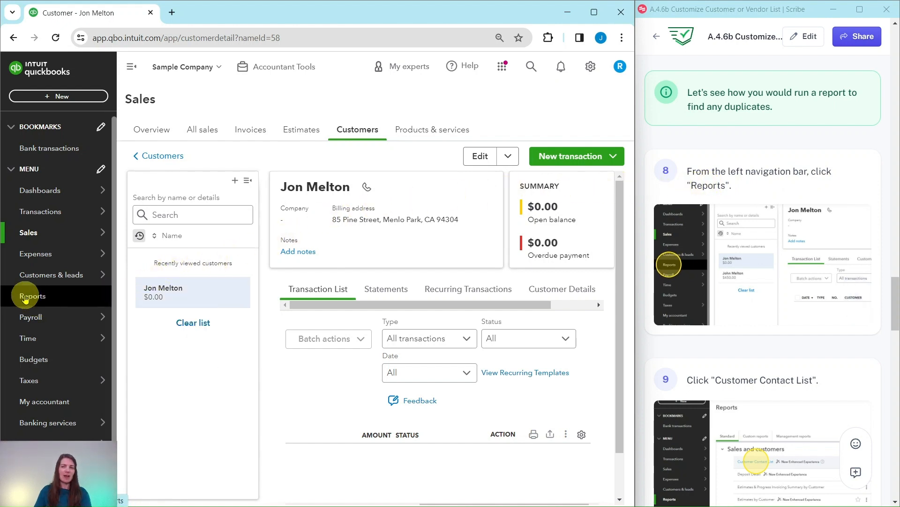
pyautogui.click(25, 298)
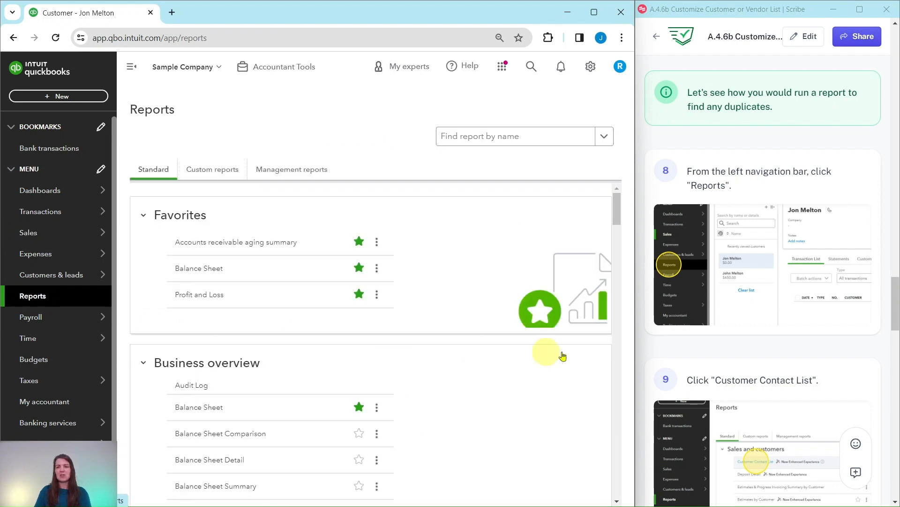
pyautogui.scroll(-5, 759, 344)
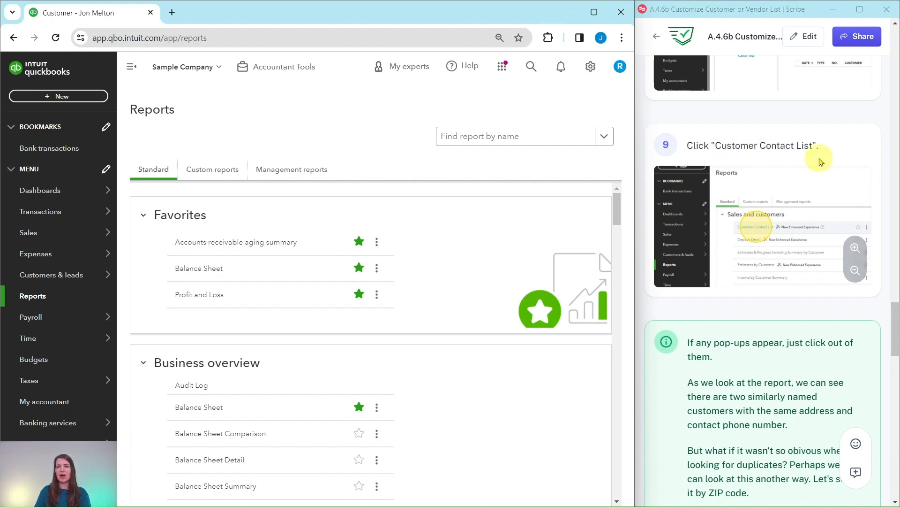
pyautogui.scroll(-5, 432, 294)
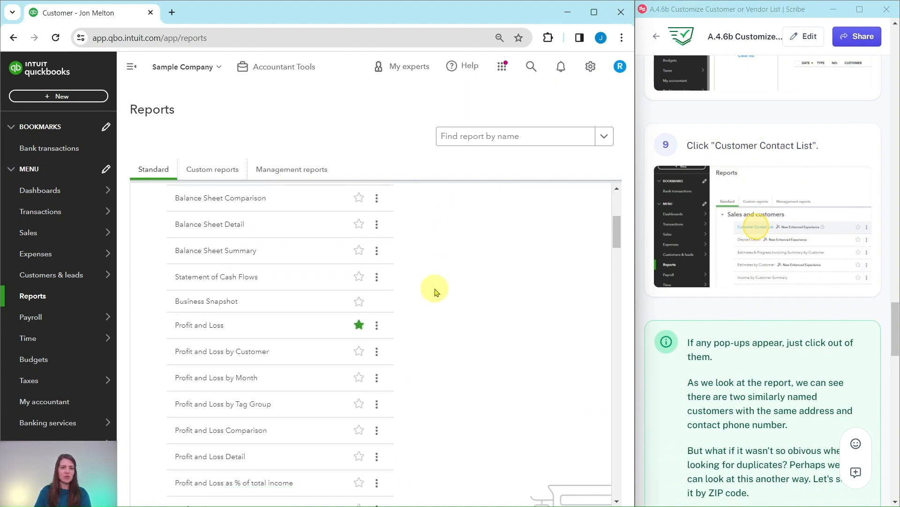
pyautogui.scroll(-5, 433, 288)
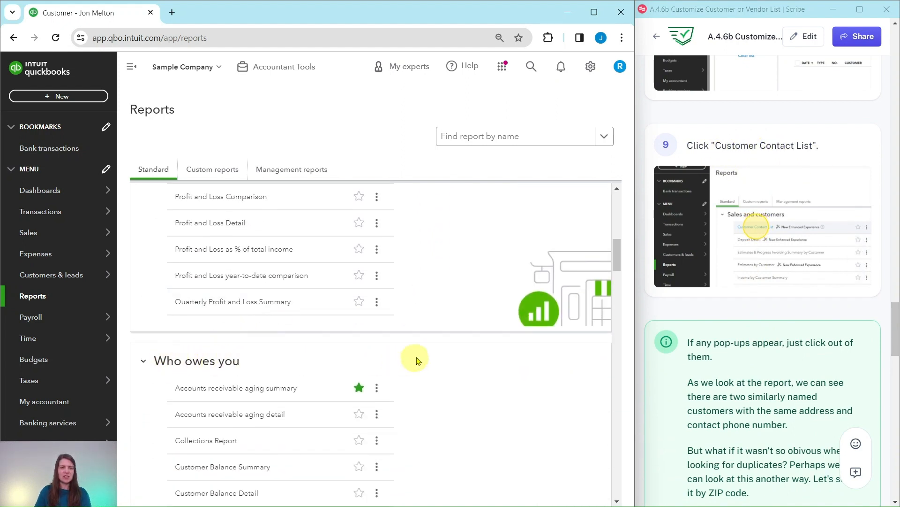
pyautogui.scroll(-10, 436, 344)
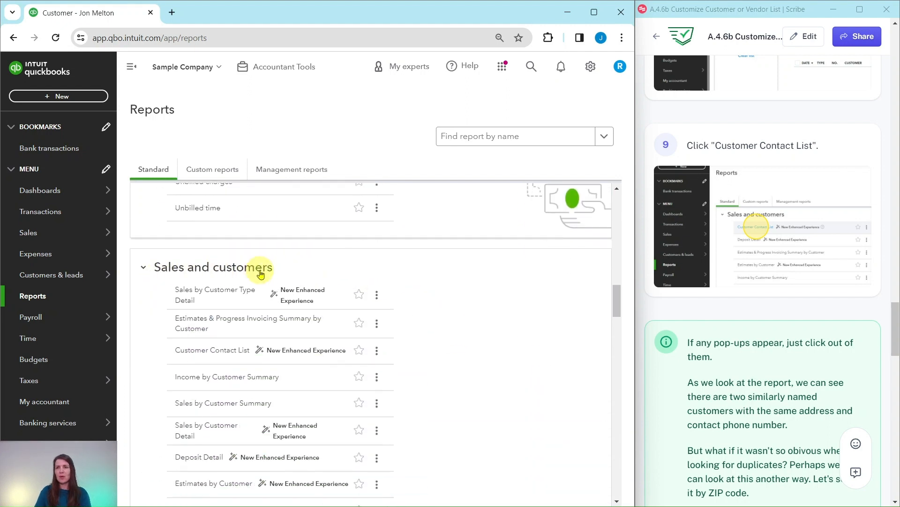
pyautogui.click(190, 355)
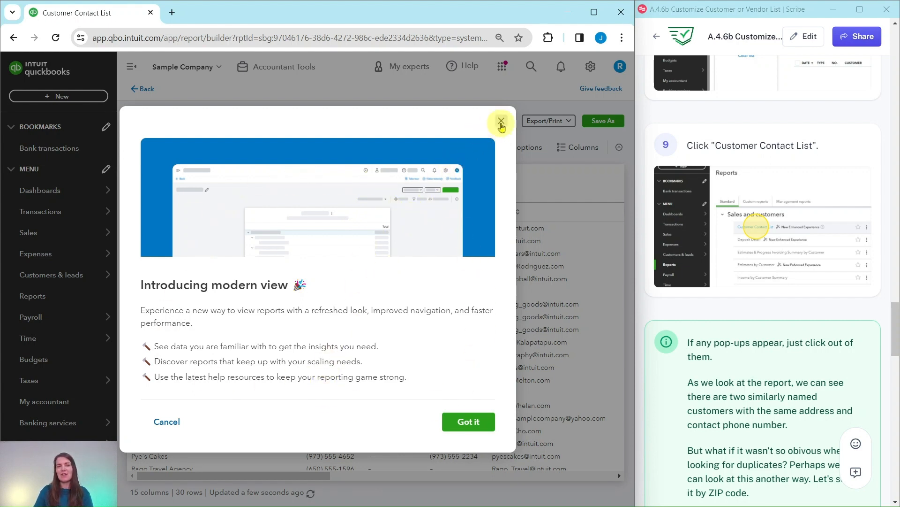
pyautogui.click(501, 123)
# - Examine the report's names, phone numbers and billing addresses for duplicate customers, and read the guide's grouping instructions
pyautogui.scroll(-4, 769, 322)
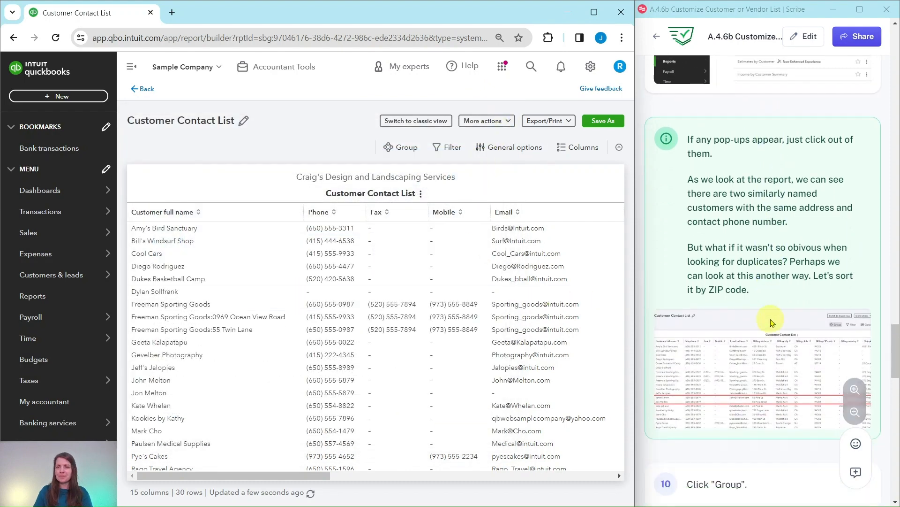
pyautogui.scroll(-1, 772, 323)
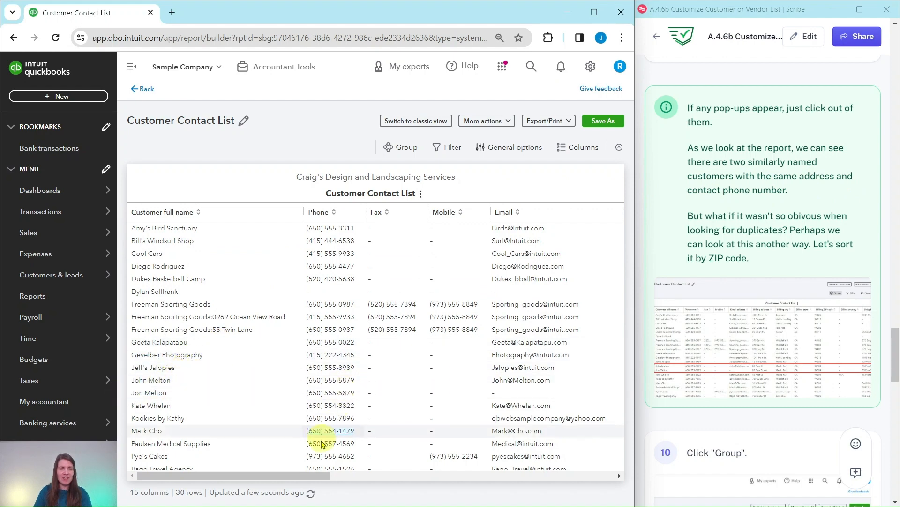
pyautogui.moveTo(326, 475); pyautogui.dragTo(469, 475)
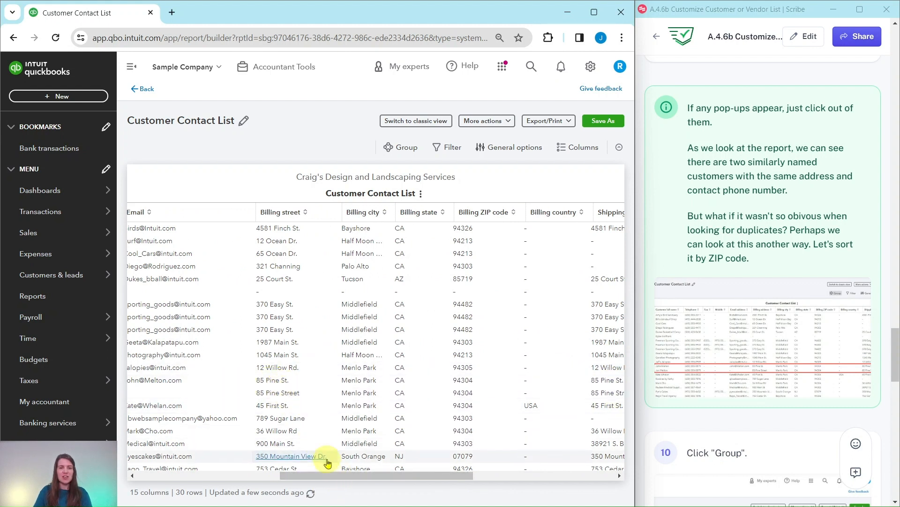
pyautogui.moveTo(312, 475); pyautogui.dragTo(168, 477)
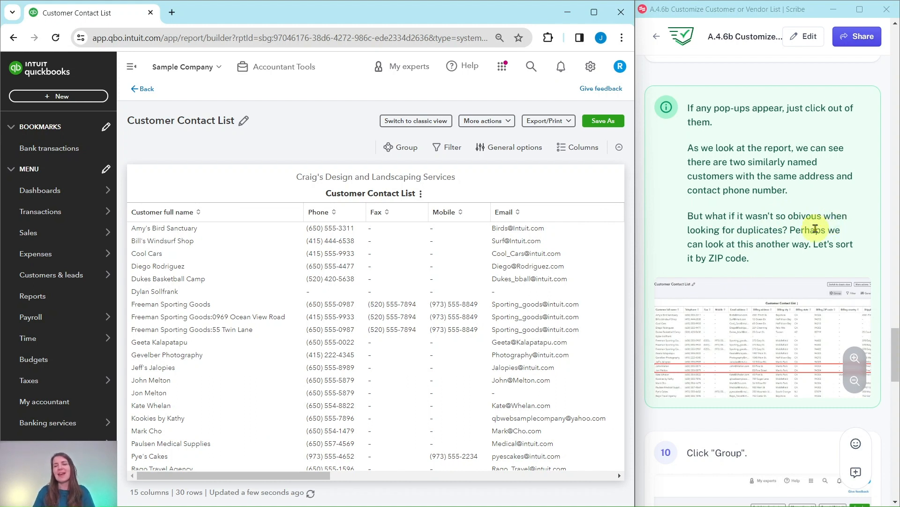
pyautogui.scroll(-6, 762, 230)
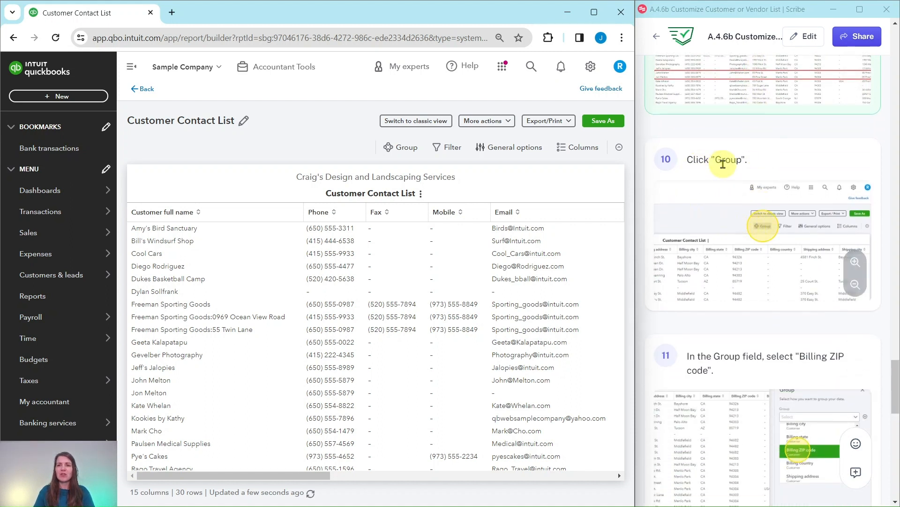
# - Group the Customer Contact List report by Billing ZIP code and close the grouping settings
pyautogui.click(400, 149)
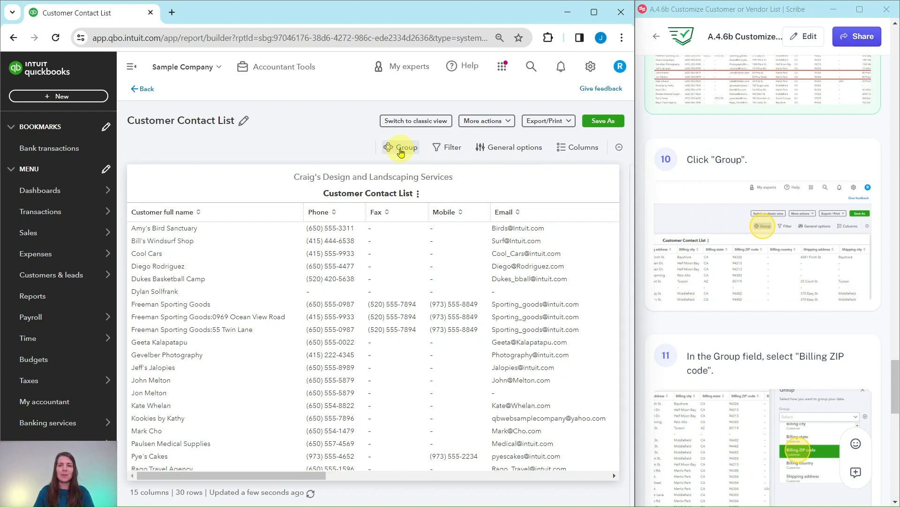
pyautogui.scroll(-5, 793, 244)
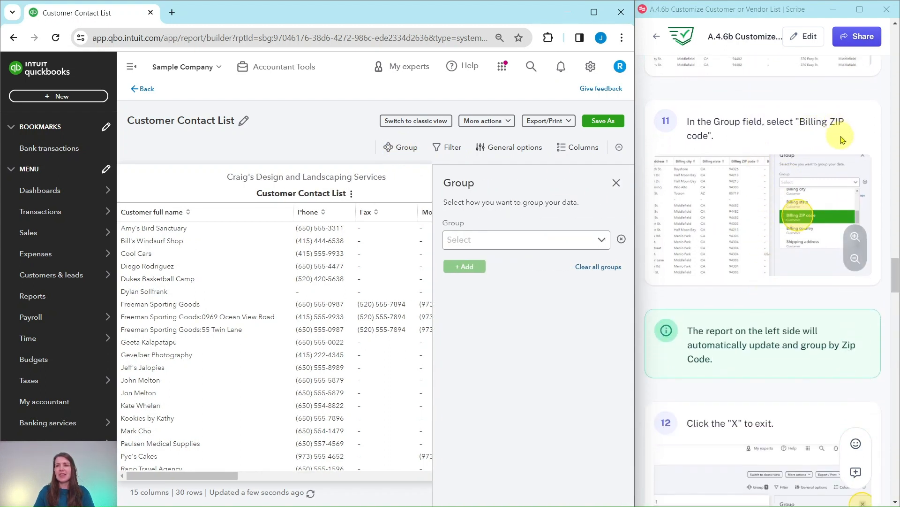
pyautogui.click(603, 241)
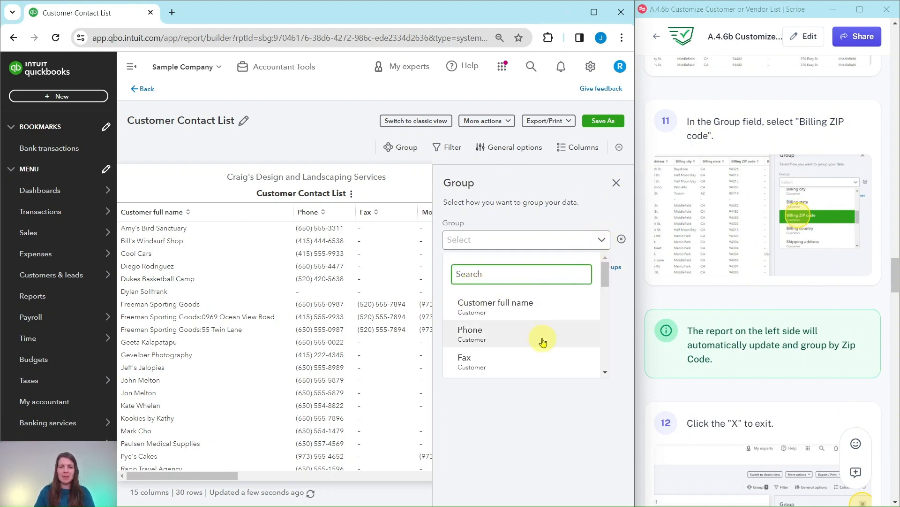
pyautogui.scroll(-5, 542, 335)
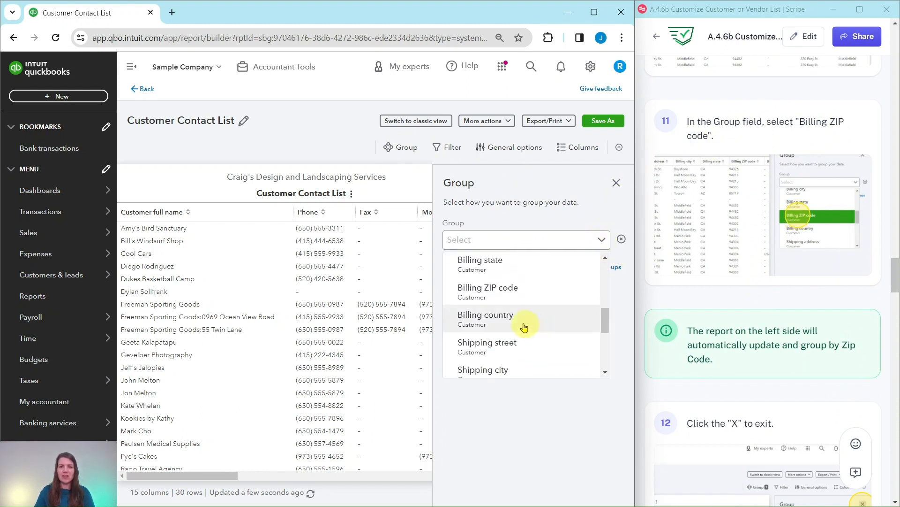
pyautogui.click(497, 295)
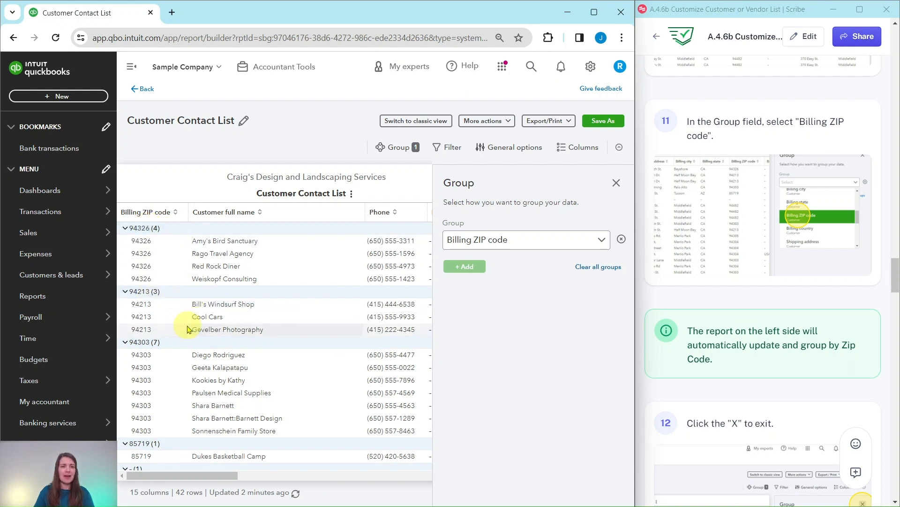
pyautogui.scroll(-6, 714, 338)
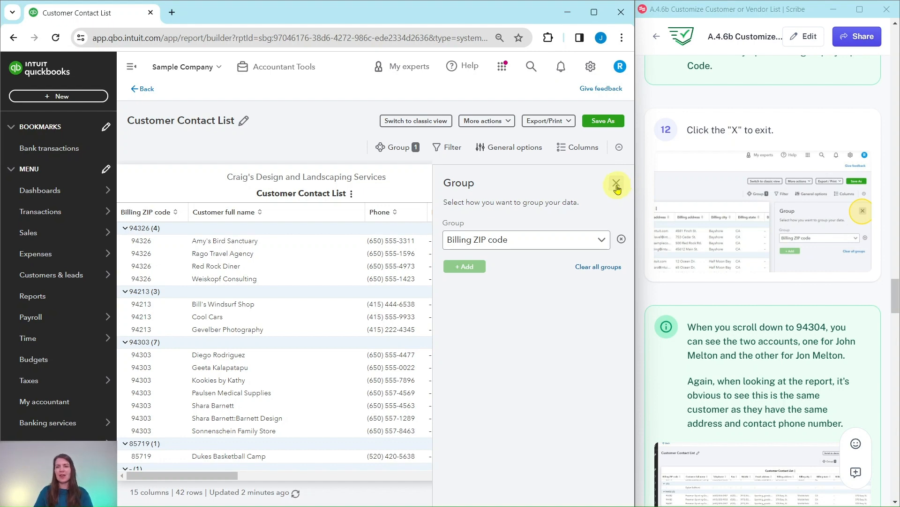
pyautogui.click(616, 184)
# - Examine the report's 94304 ZIP code group for duplicate customers and read the guide's instructions for merging the accounts
pyautogui.scroll(-2, 773, 303)
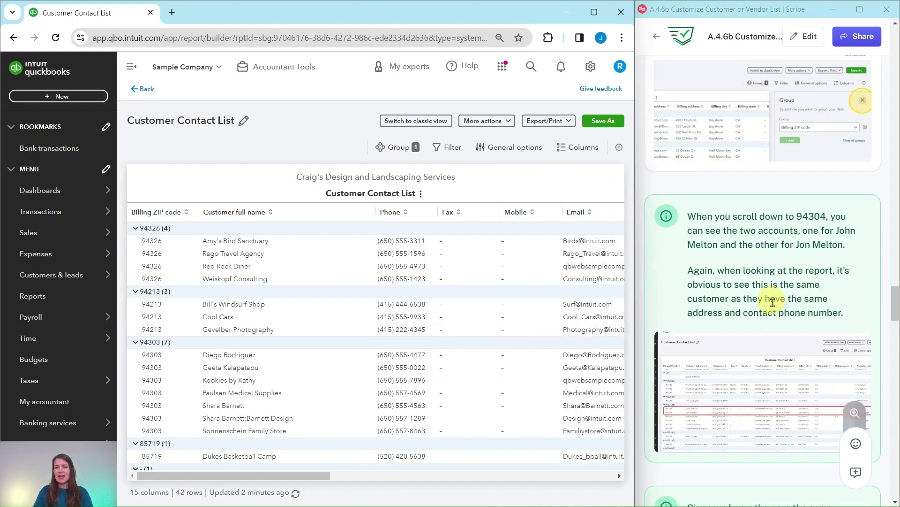
pyautogui.scroll(-1, 773, 302)
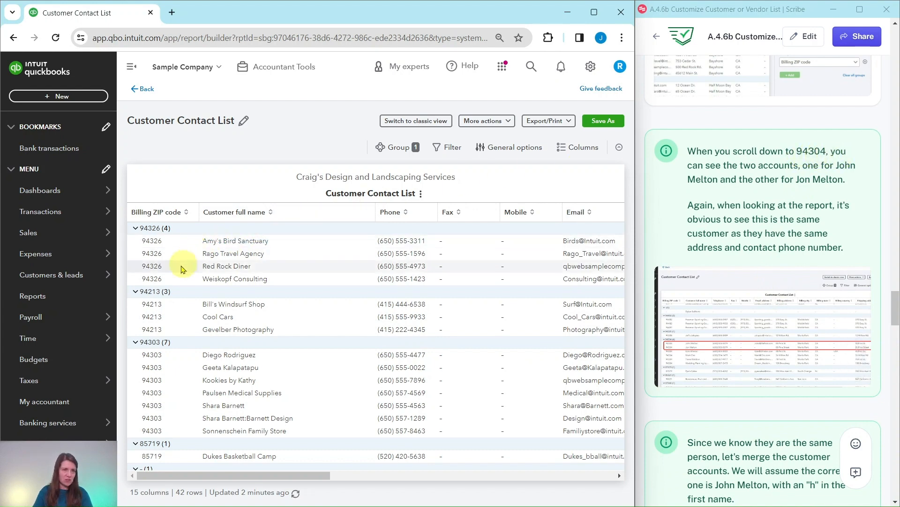
pyautogui.scroll(-1, 164, 290)
pyautogui.scroll(-1, 164, 290)
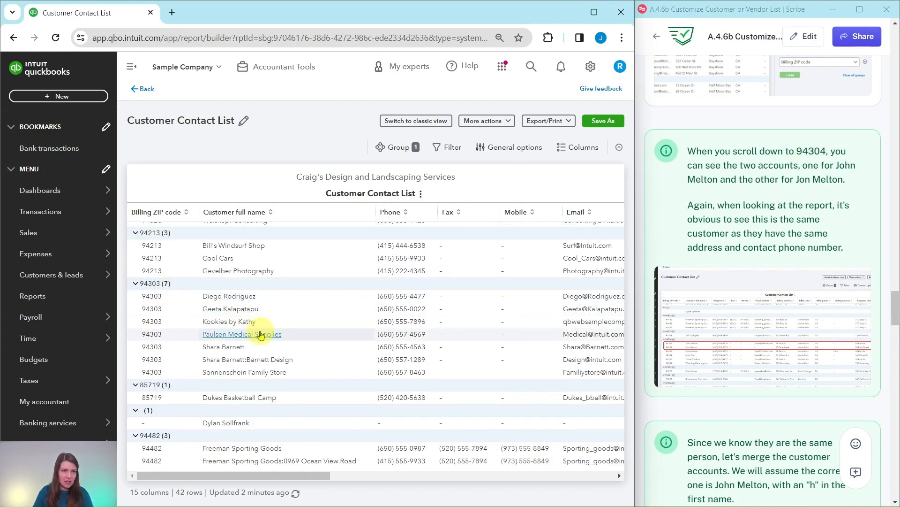
pyautogui.scroll(-6, 220, 327)
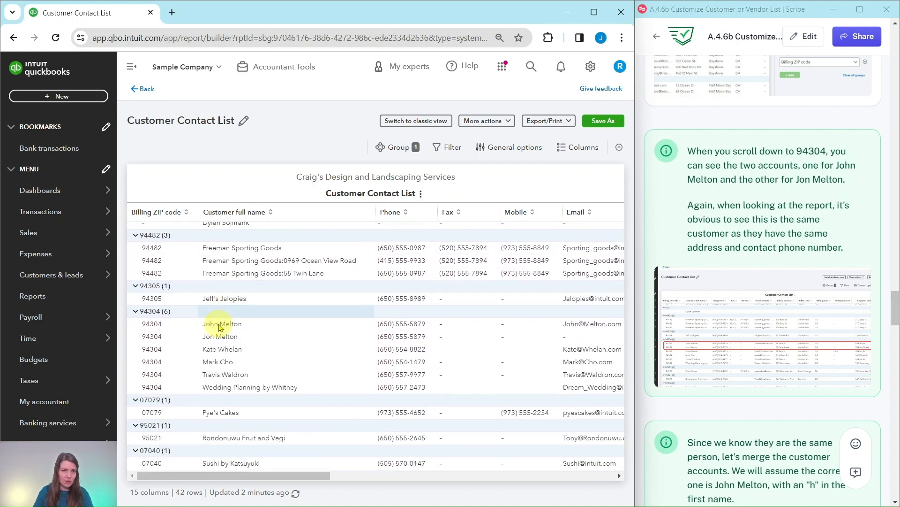
pyautogui.scroll(-1, 219, 327)
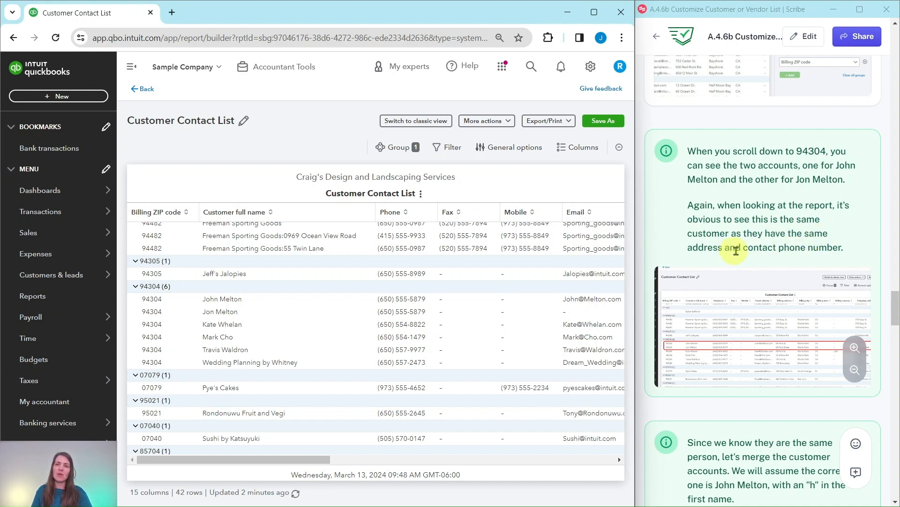
pyautogui.scroll(-5, 751, 249)
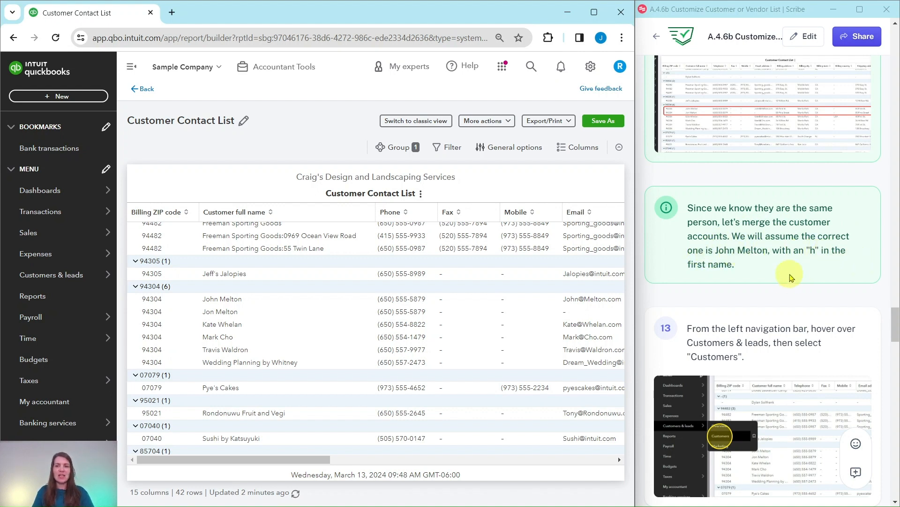
pyautogui.scroll(-3, 787, 275)
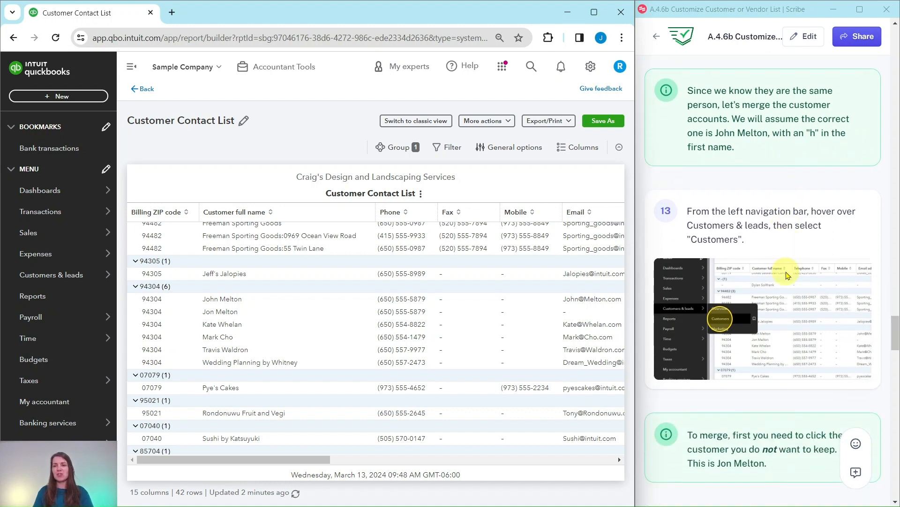
pyautogui.scroll(-1, 787, 275)
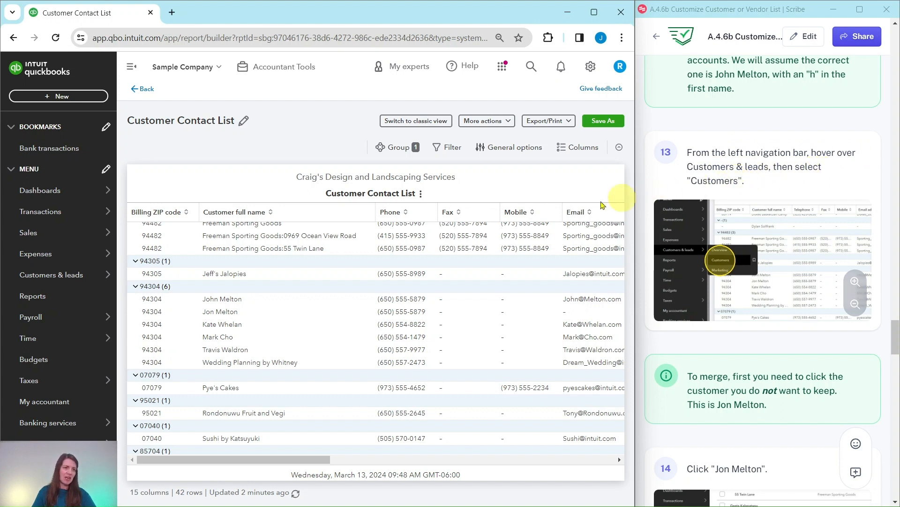
# - Open the record of the duplicate customer whose first name lacks the "h" from the Customers list
pyautogui.moveTo(42, 281)
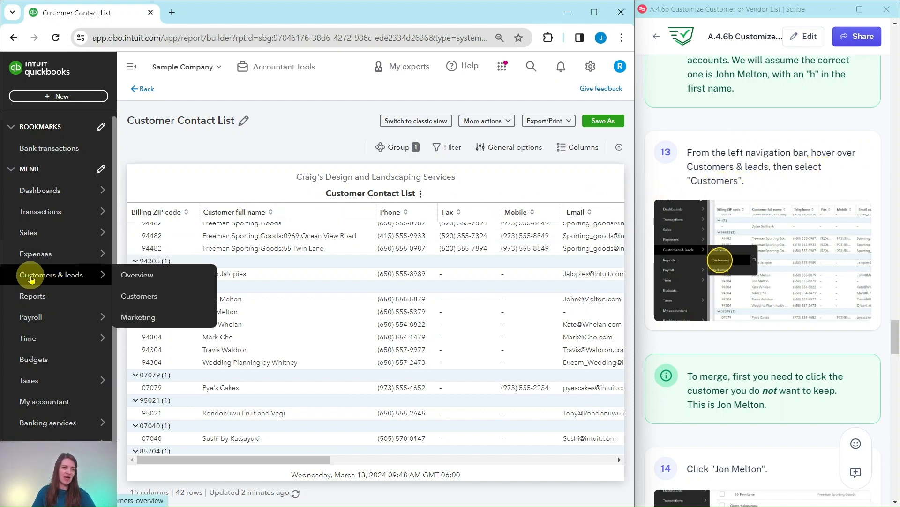
pyautogui.click(149, 297)
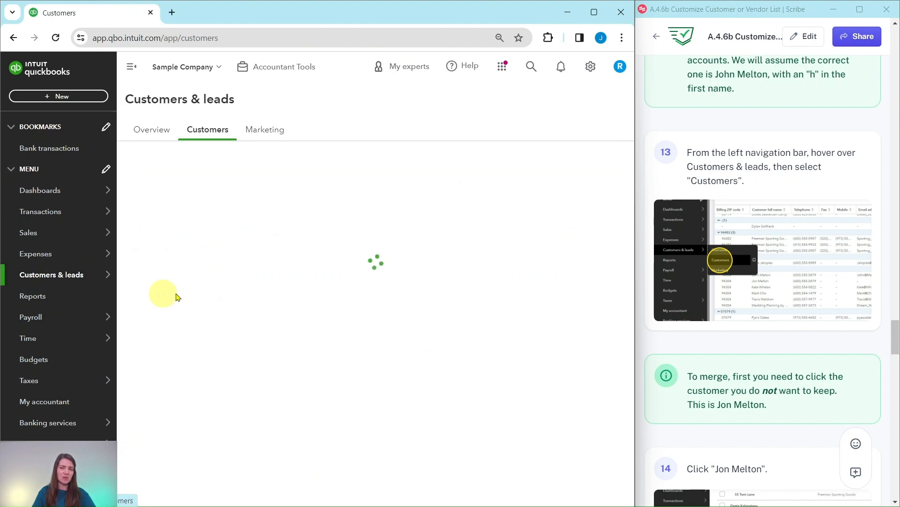
pyautogui.scroll(-5, 759, 291)
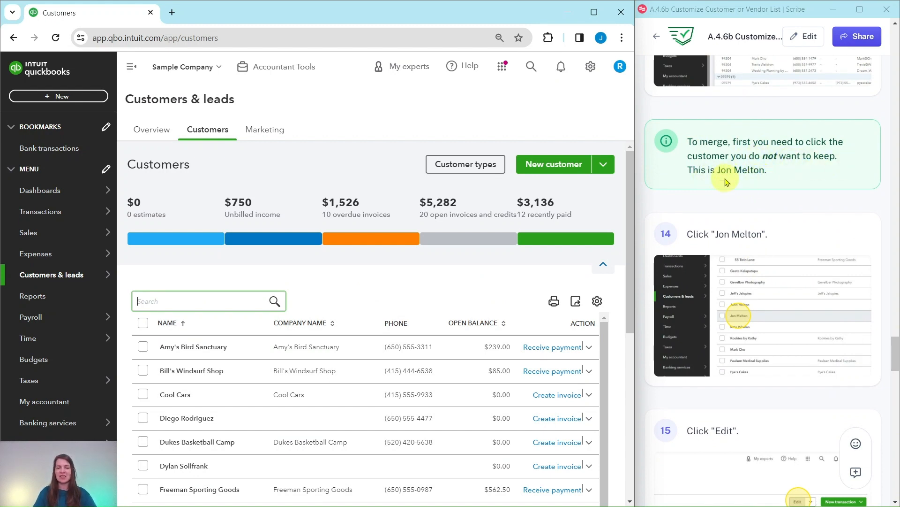
pyautogui.scroll(-5, 388, 272)
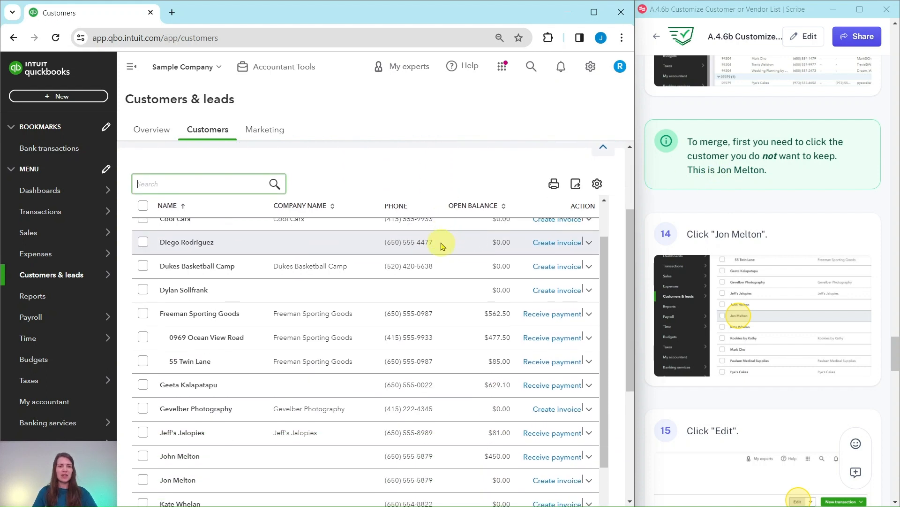
pyautogui.scroll(-4, 431, 243)
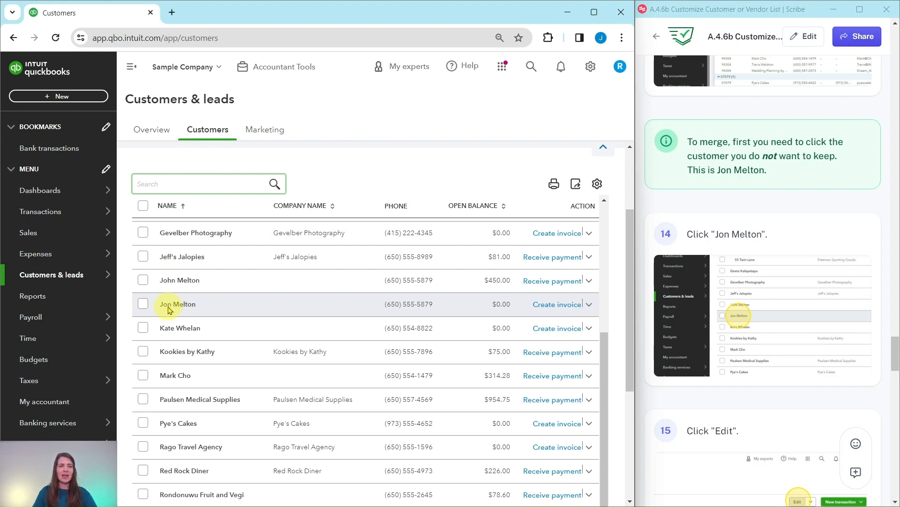
pyautogui.click(168, 306)
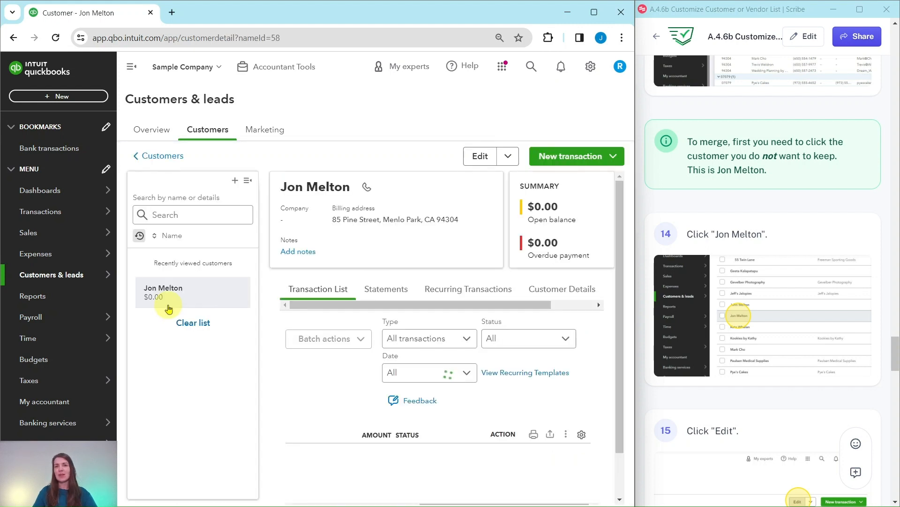
# - Edit the duplicate customer's record, adding the missing "h" to the first name in the customer display name
pyautogui.scroll(-6, 721, 165)
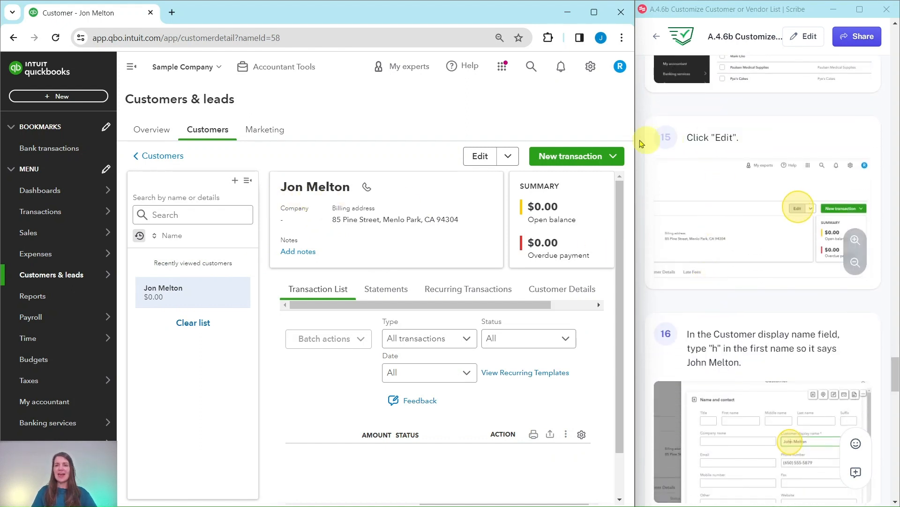
pyautogui.click(477, 160)
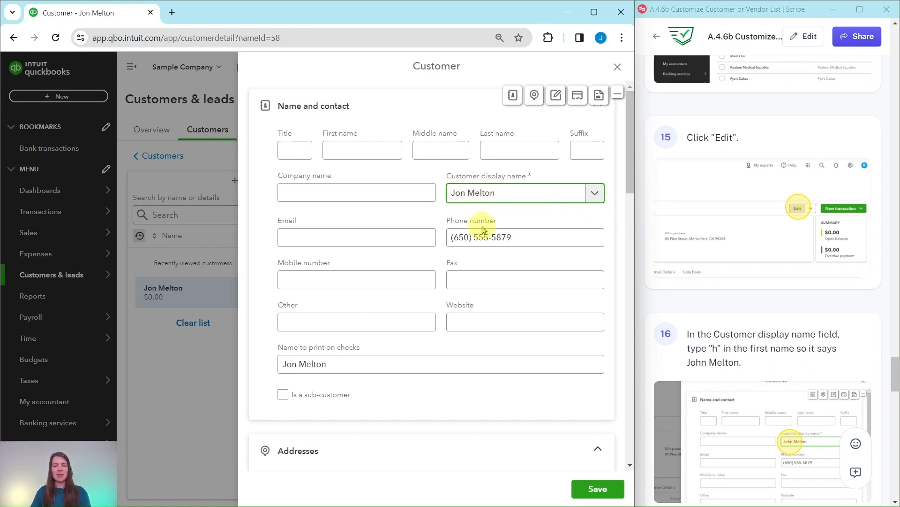
pyautogui.write('h')
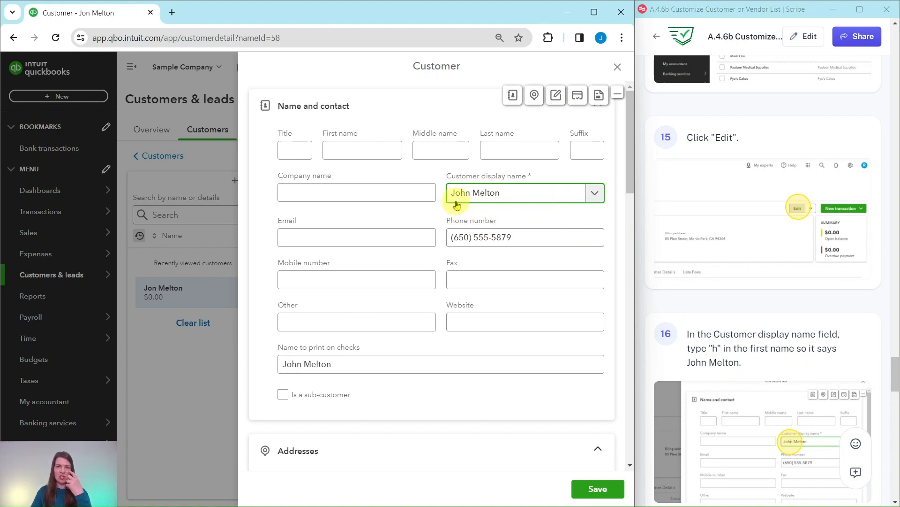
# - Save the renamed customer record and agree to merge it with the existing customer of the same name
pyautogui.scroll(-5, 791, 341)
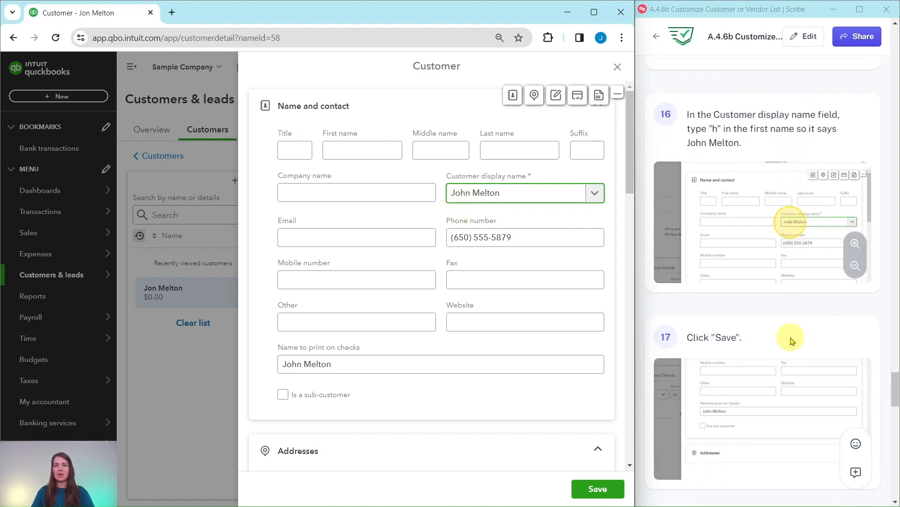
pyautogui.scroll(-3, 792, 341)
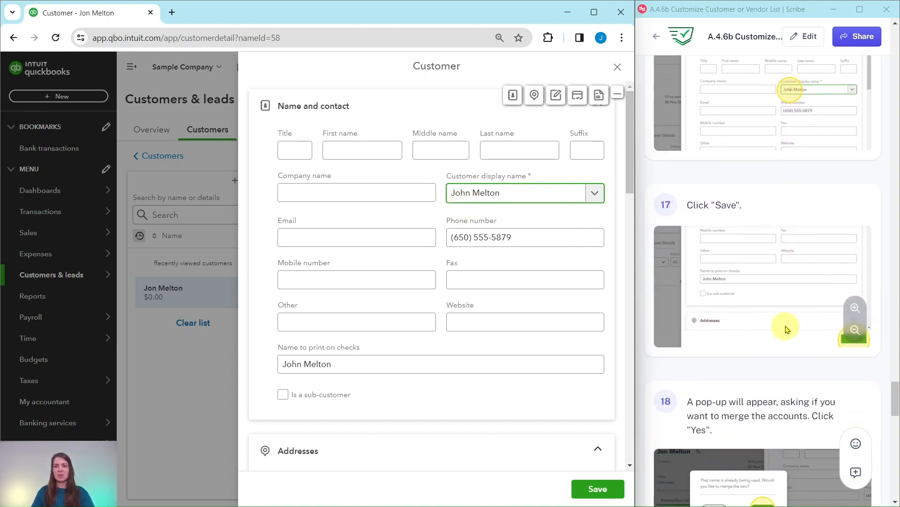
pyautogui.scroll(-1, 788, 327)
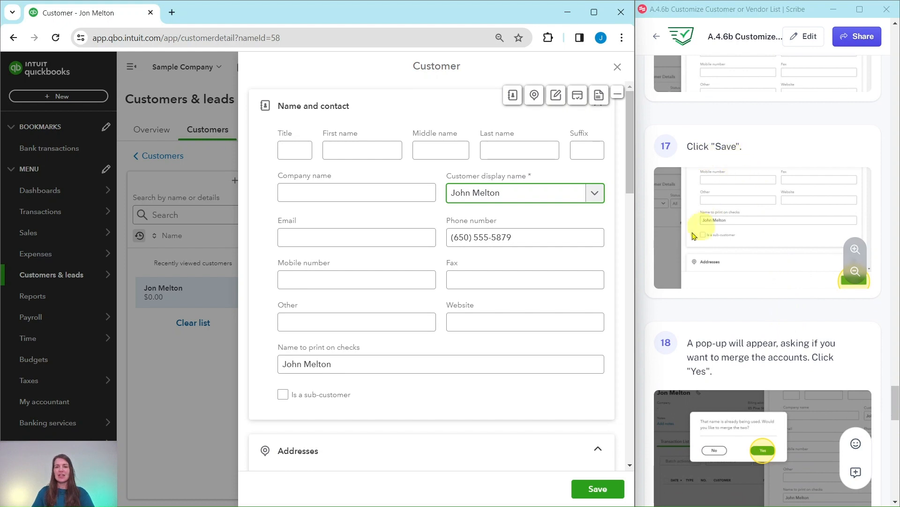
pyautogui.click(599, 489)
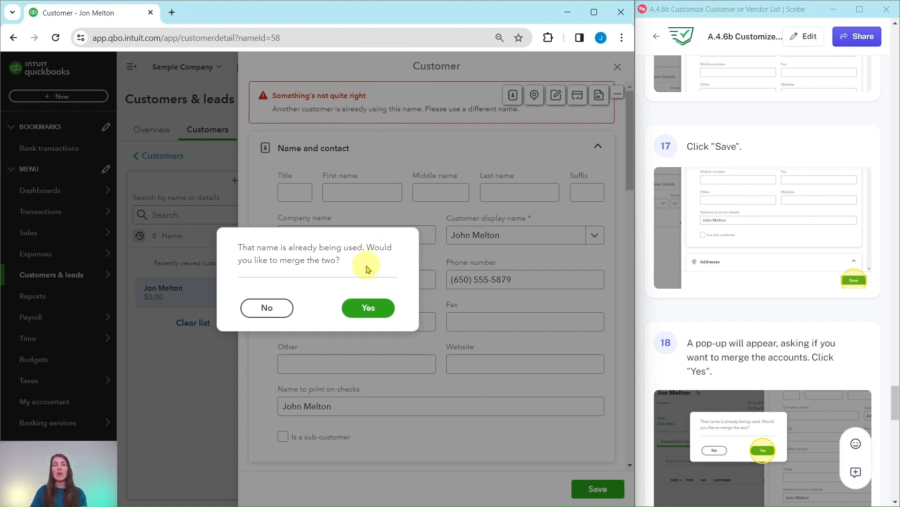
pyautogui.click(368, 309)
pyautogui.scroll(-5, 848, 302)
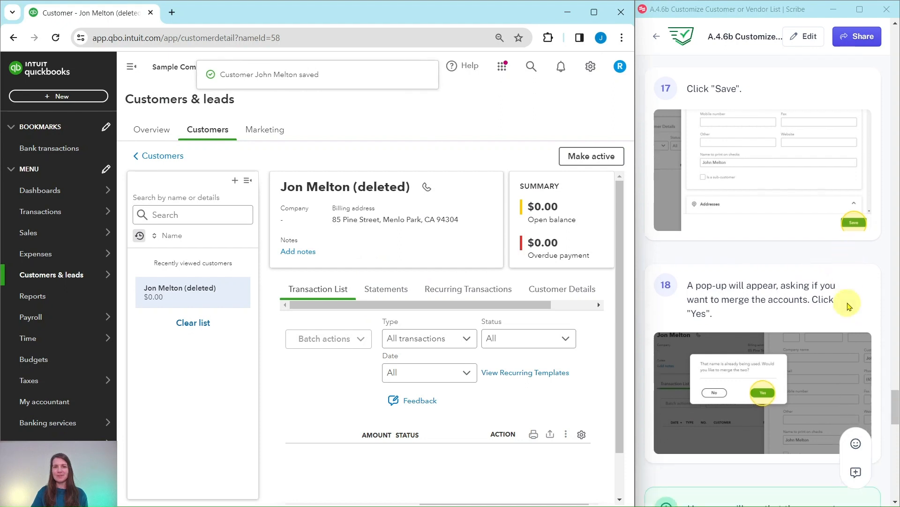
# - Read the guide's notes on the merge, return to the Customers list and check which of the two accounts is listed
pyautogui.scroll(-5, 848, 301)
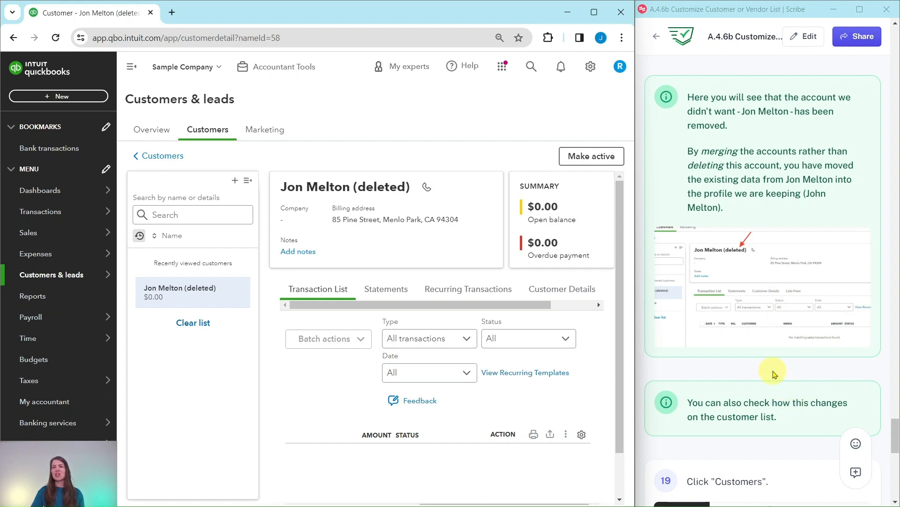
pyautogui.scroll(-9, 772, 372)
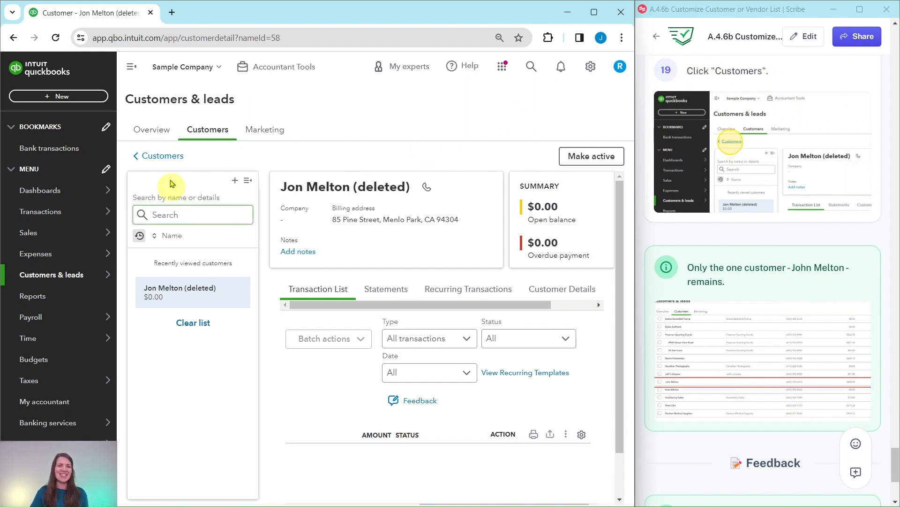
pyautogui.click(168, 162)
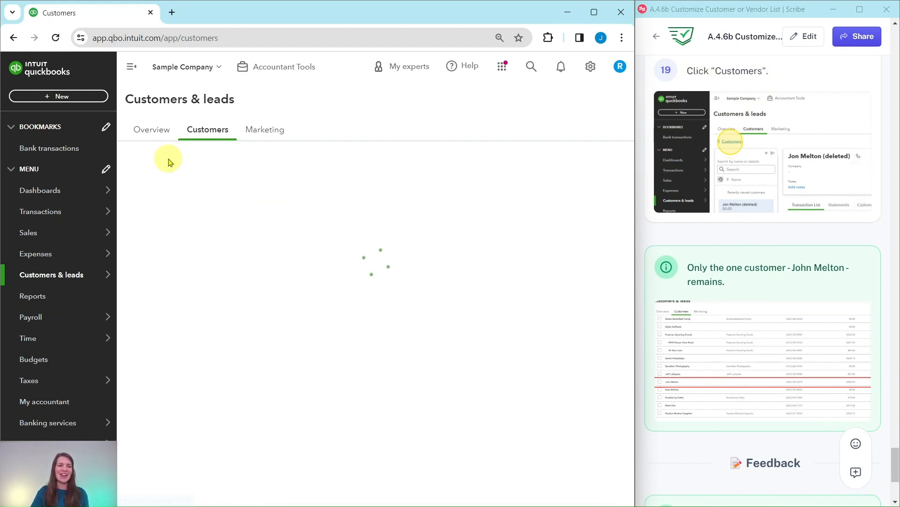
pyautogui.scroll(-6, 455, 270)
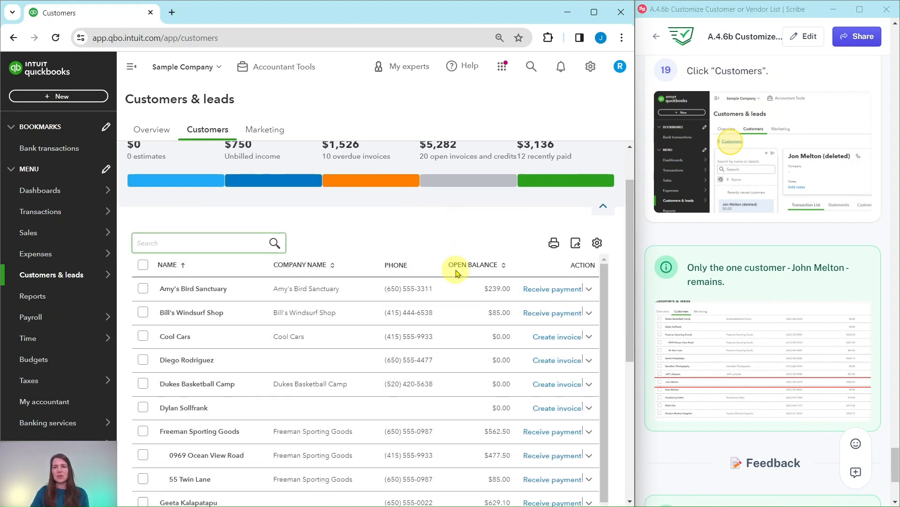
pyautogui.scroll(-2, 447, 273)
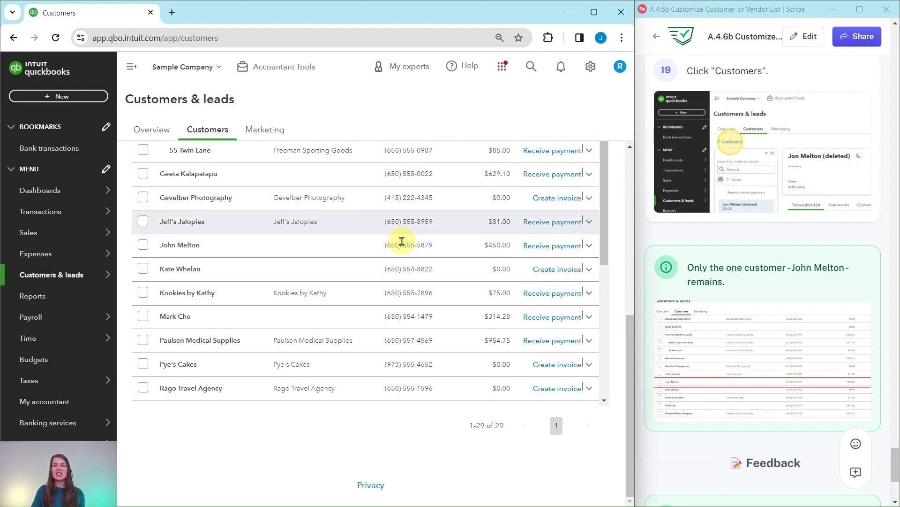
pyautogui.scroll(3, 408, 263)
pyautogui.scroll(3, 410, 276)
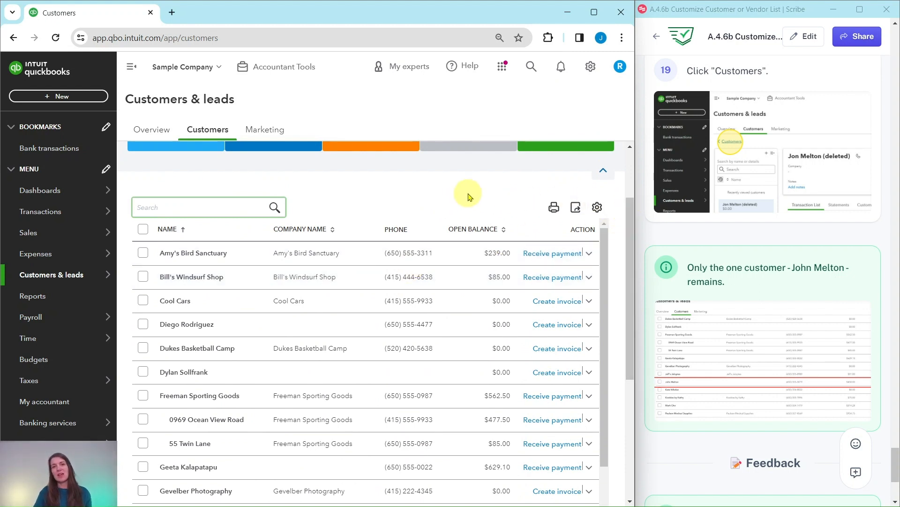
# - Include inactive customers in the Customers list and look for the merged duplicate
pyautogui.click(598, 208)
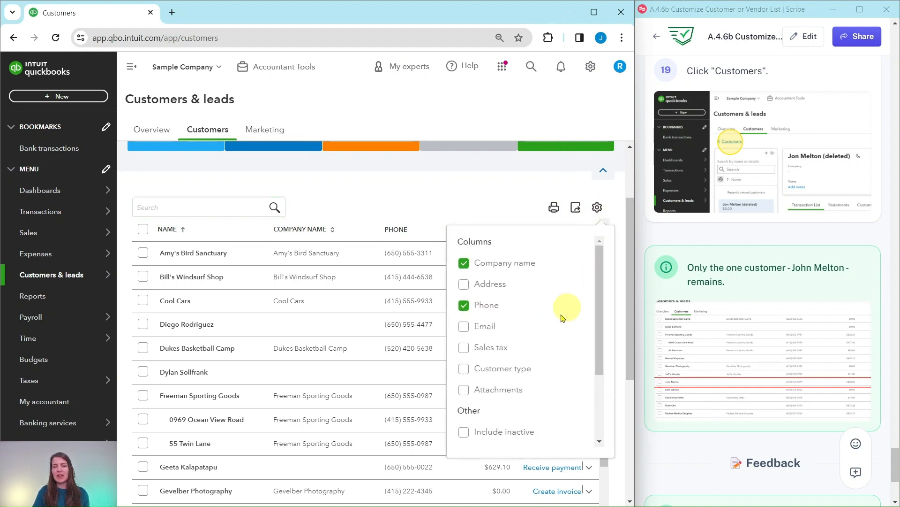
pyautogui.click(462, 435)
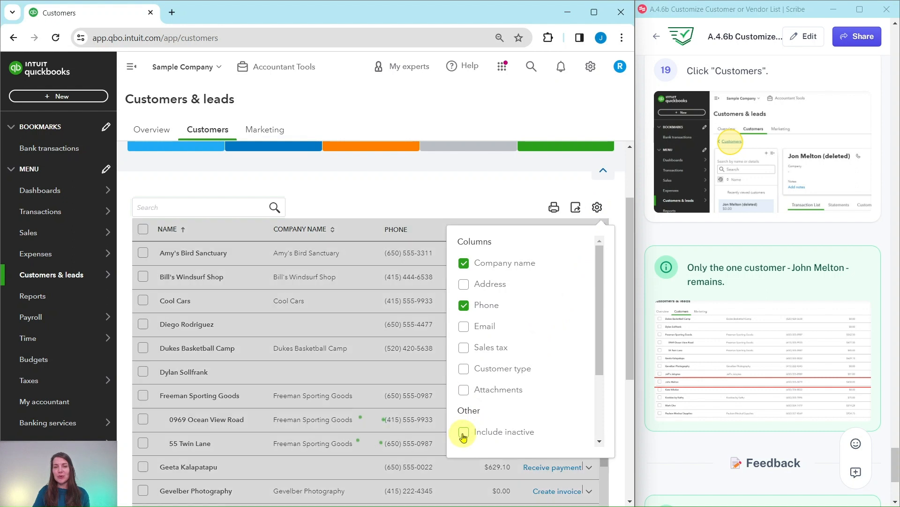
pyautogui.scroll(-5, 375, 235)
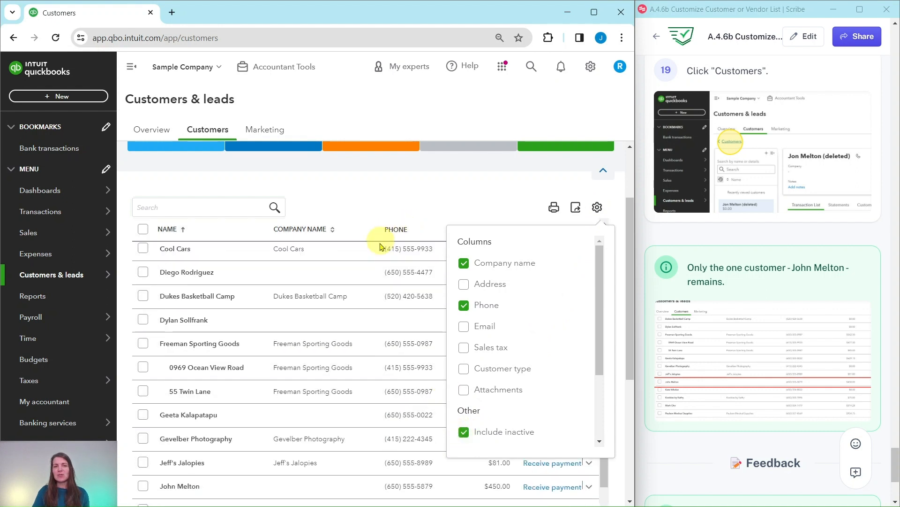